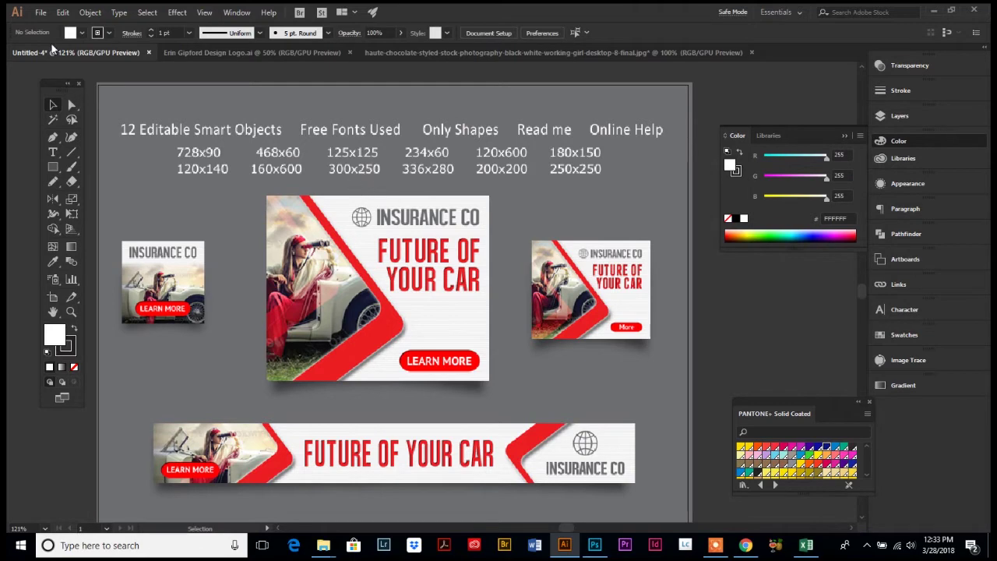
Step: Create a new 300 × 250 px document in pixel units with RGB colour mode
left_click(40, 13)
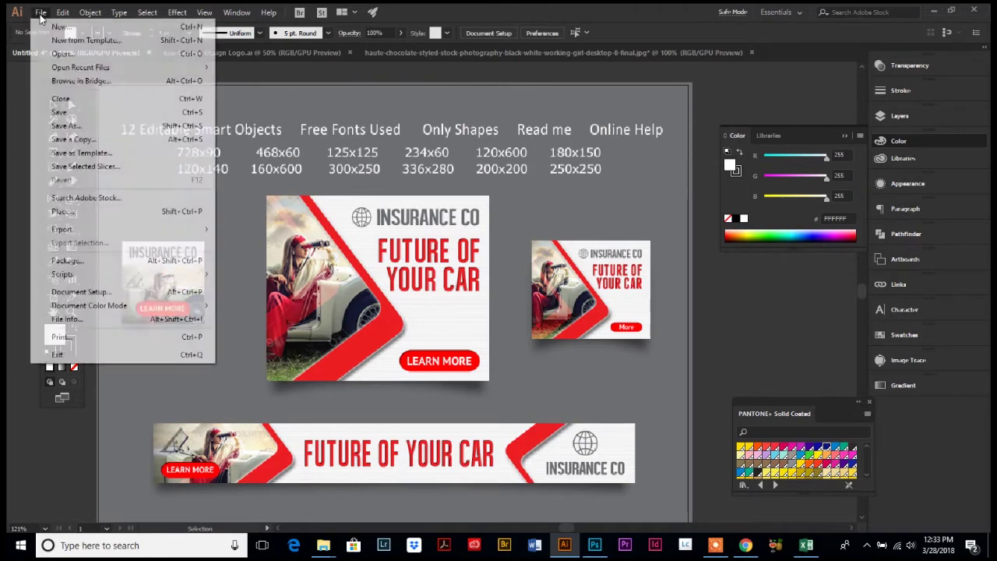
left_click(41, 13)
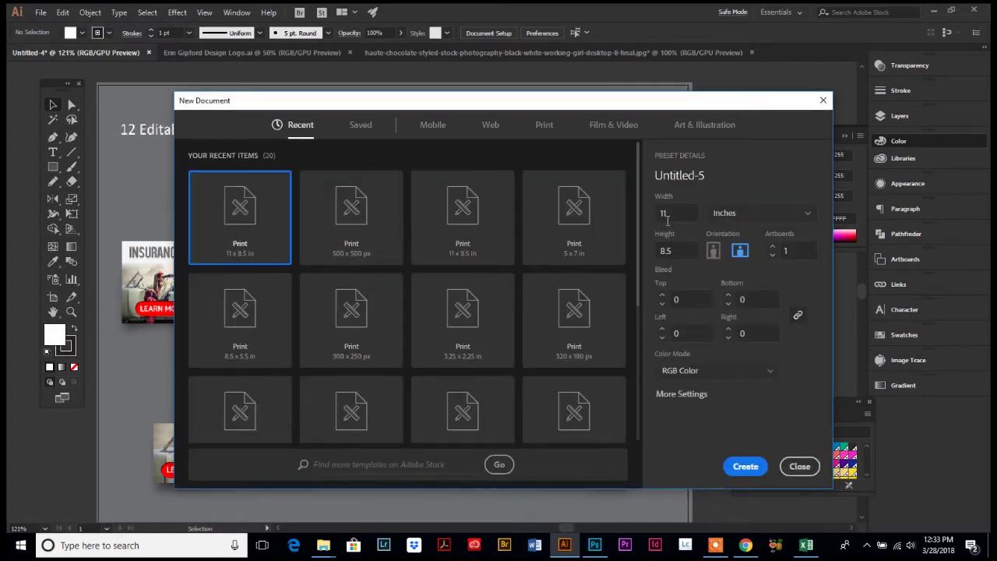
left_click(799, 216)
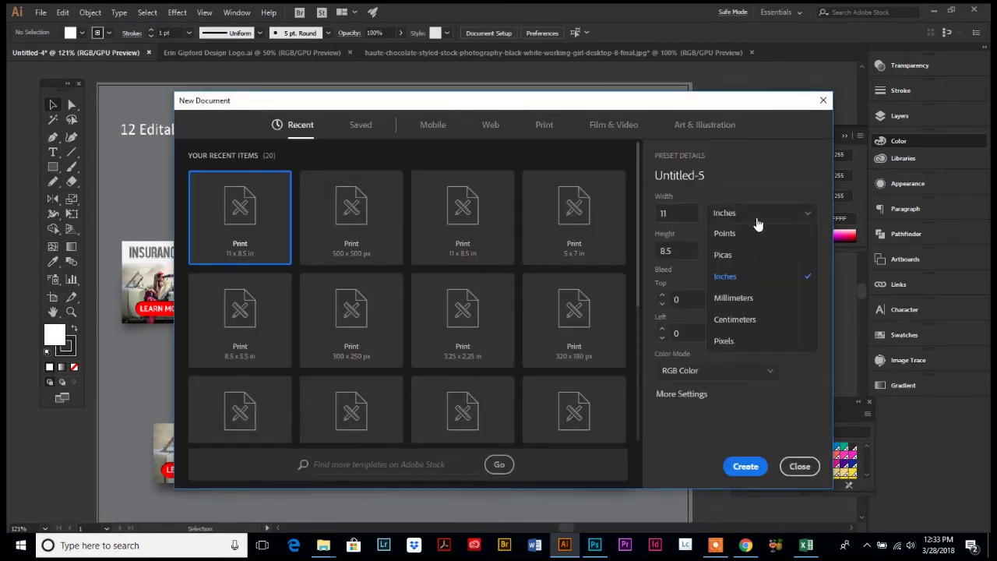
left_click(726, 342)
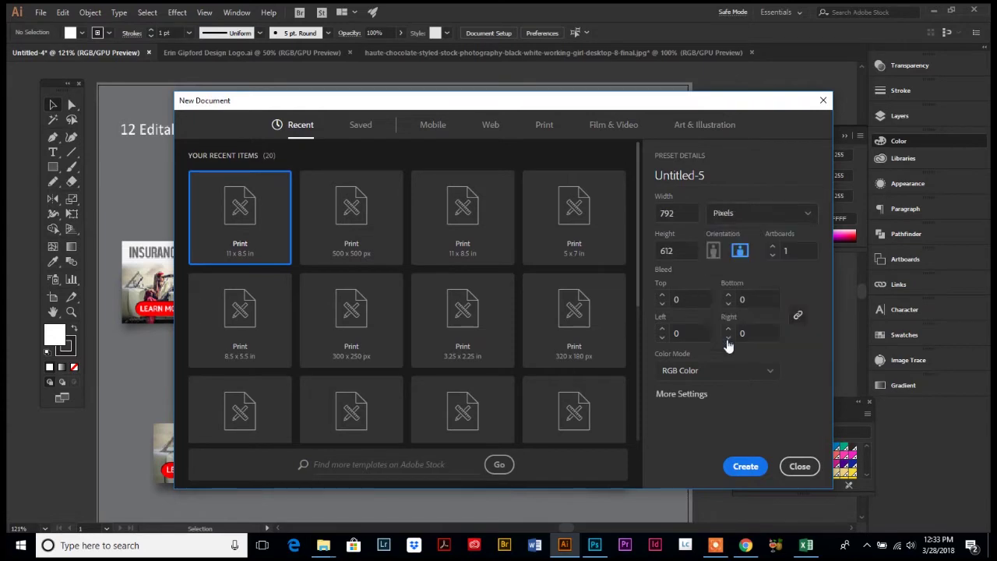
double_click(676, 213)
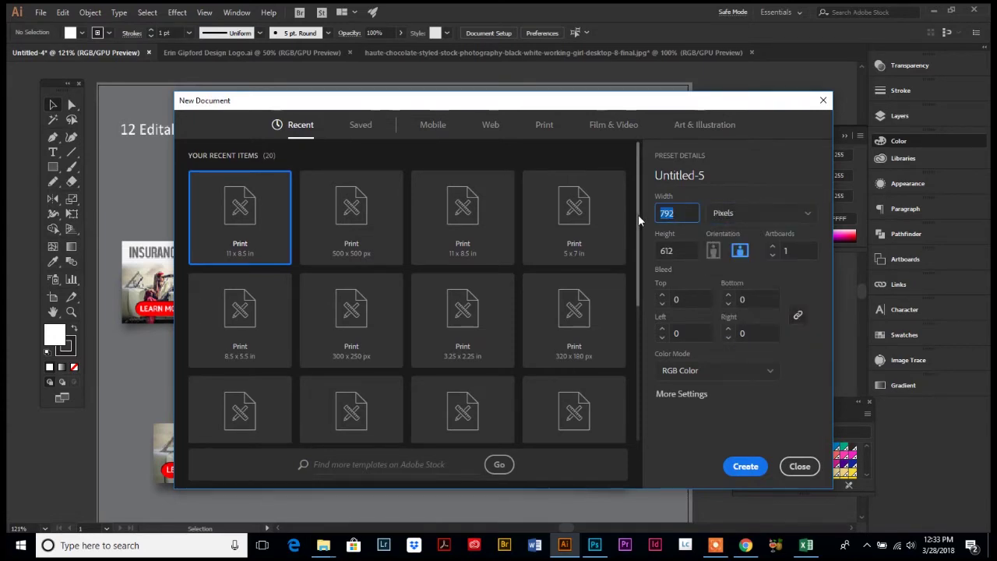
type("300")
left_click_drag(673, 252, 657, 258)
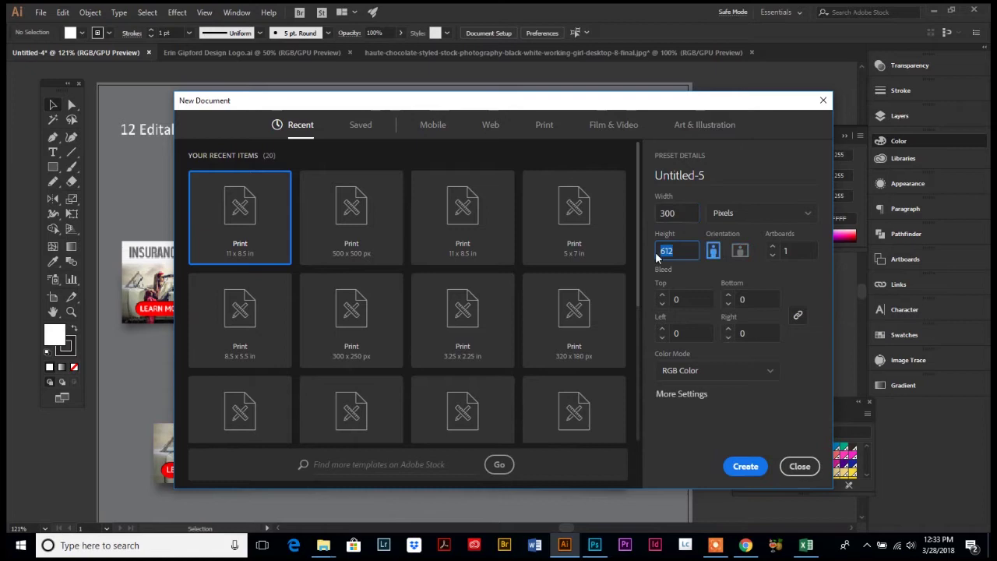
type("250")
left_click(754, 372)
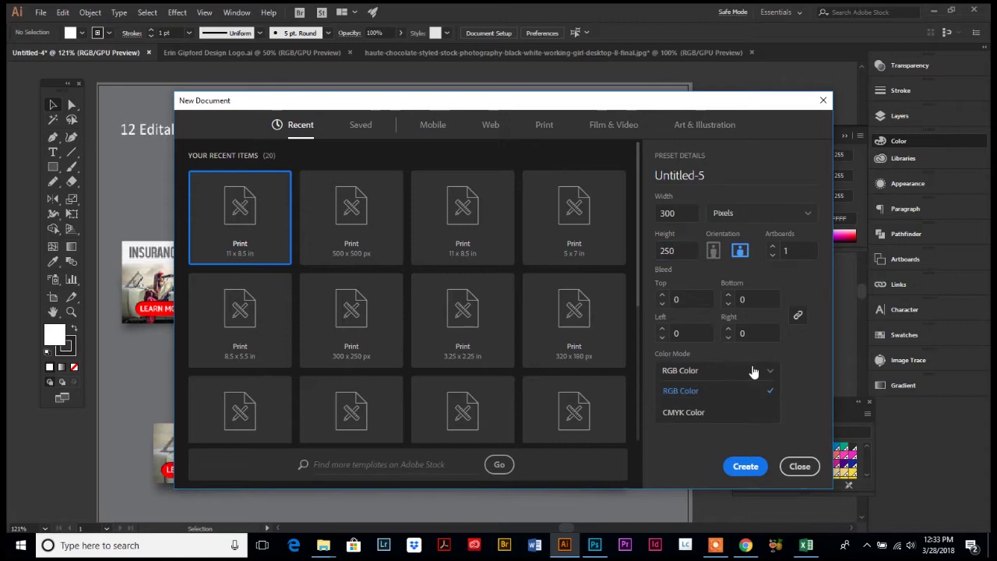
left_click(685, 393)
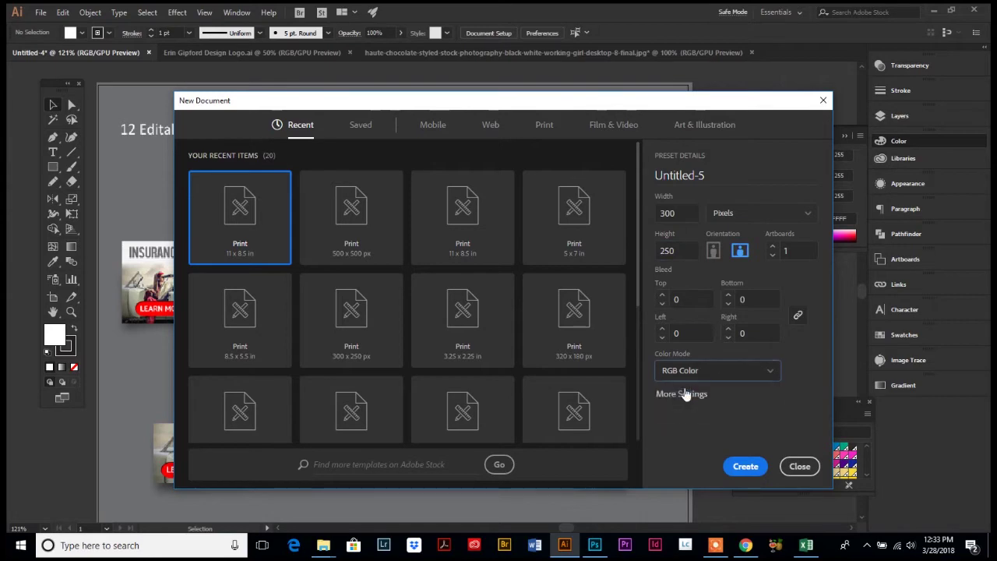
left_click(747, 466)
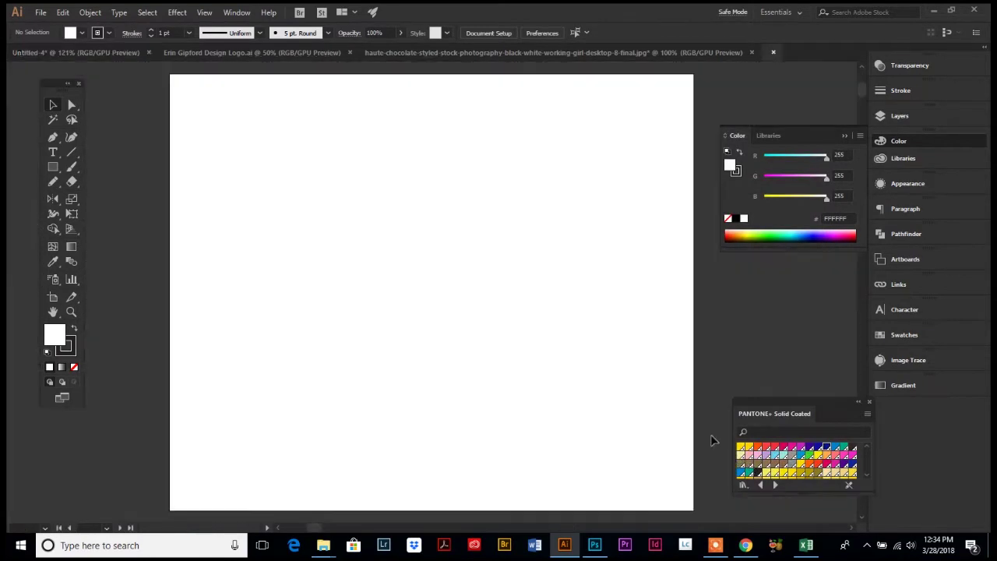
Step: Copy the whole eg erin gipford logo from its document and paste it into the banner
left_click(71, 311)
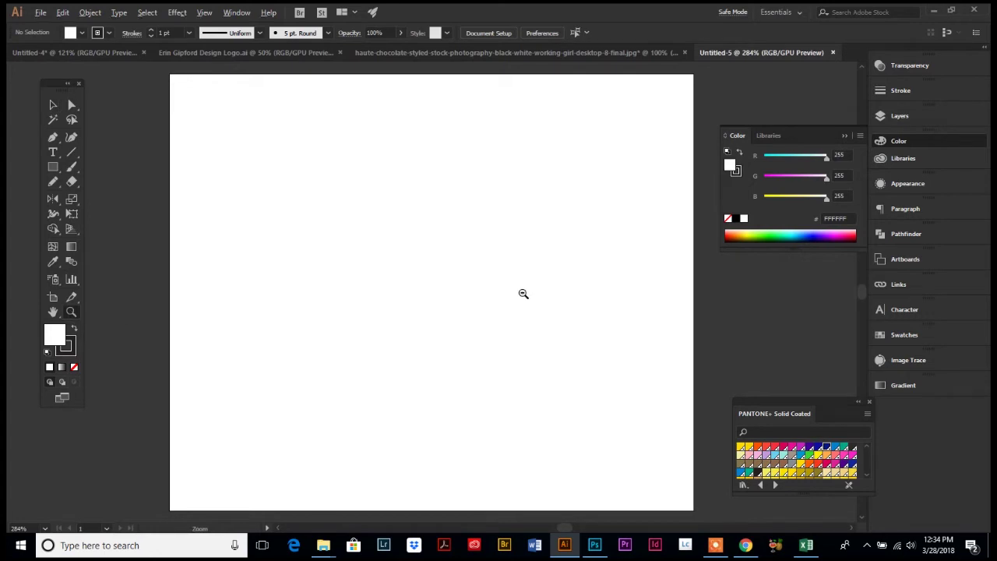
left_click(523, 293, "alt")
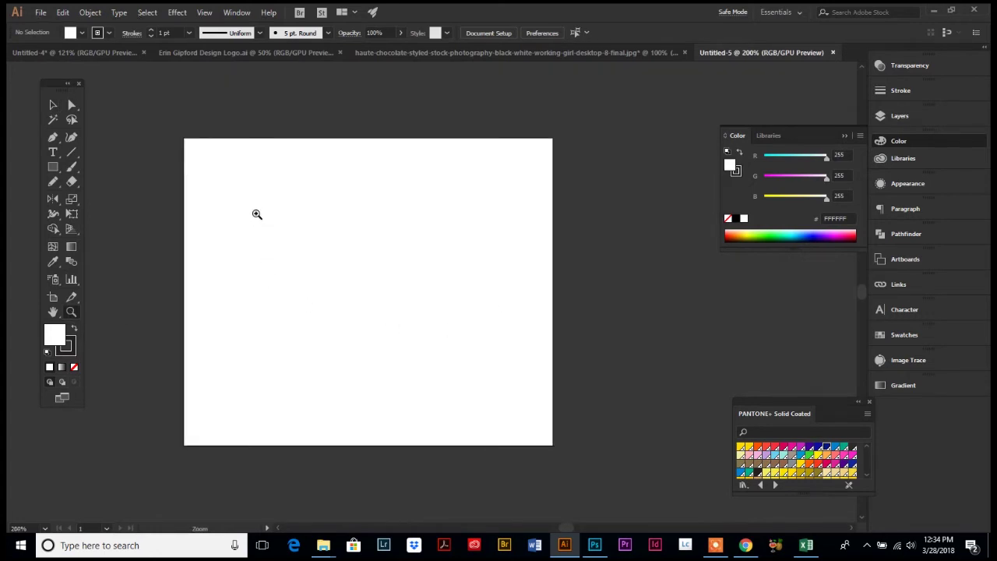
left_click(53, 104)
left_click(207, 52)
left_click_drag(482, 322, 527, 356)
key("ctrl+z")
left_click_drag(407, 300, 508, 340)
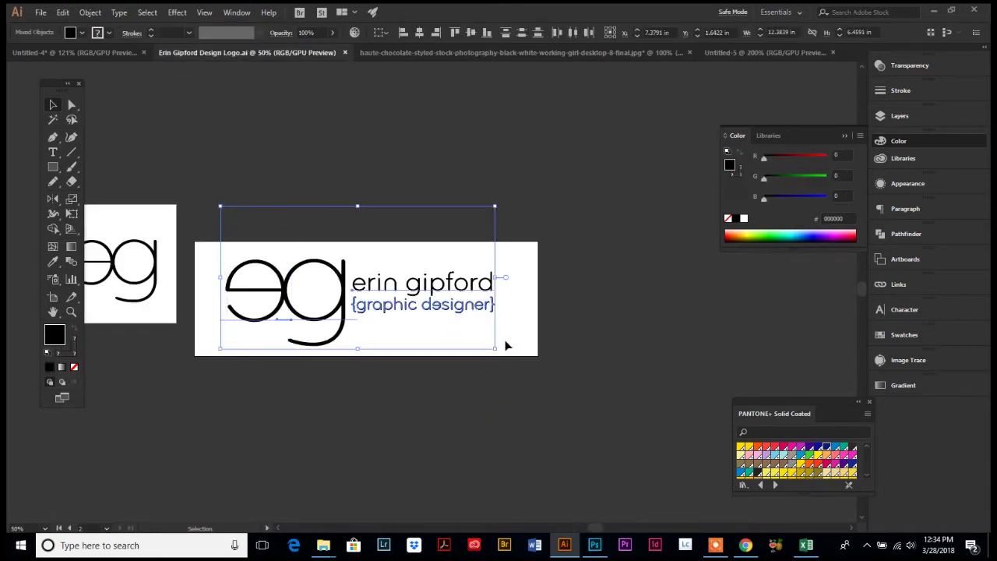
left_click(750, 54)
key("ctrl+v")
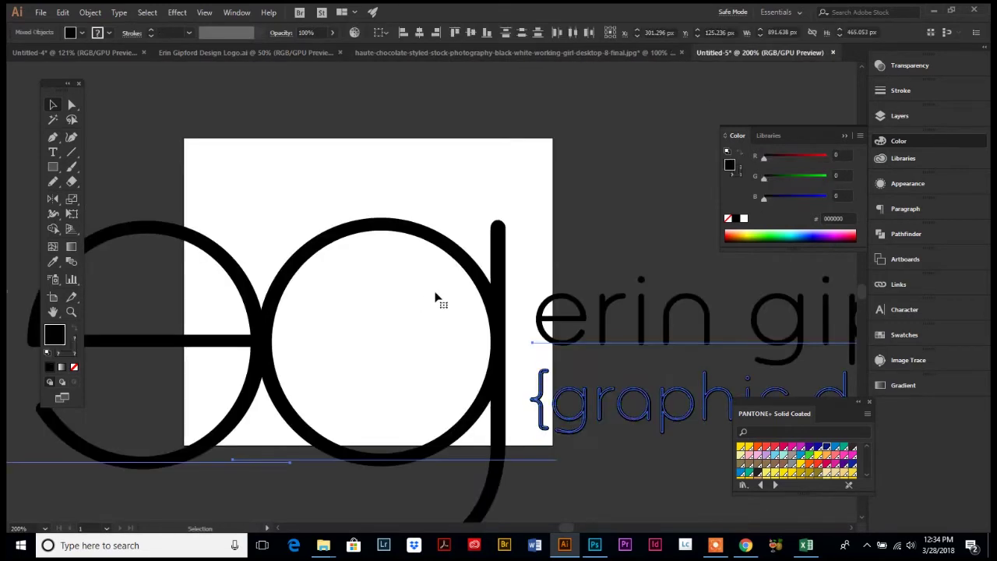
Step: Scale the pasted logo to 50%, shrink it further and move it to the artboard's top
left_click(99, 14)
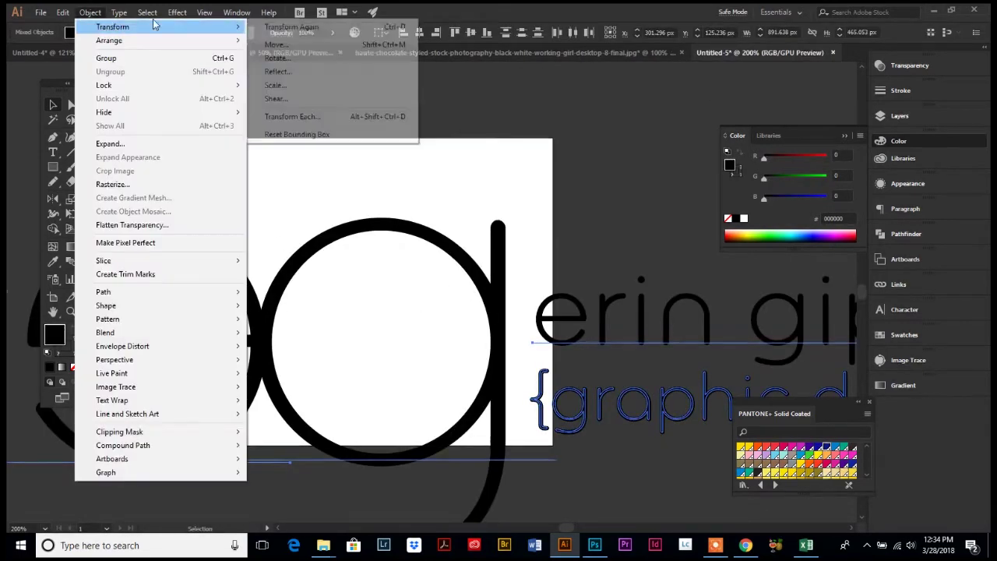
left_click(274, 25)
left_click(89, 12)
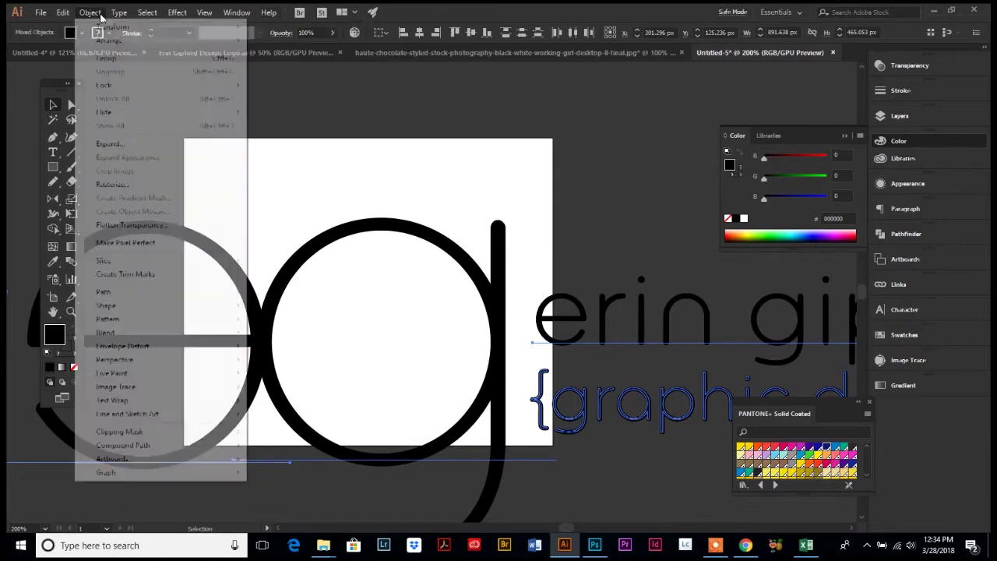
mouse_move(134, 32)
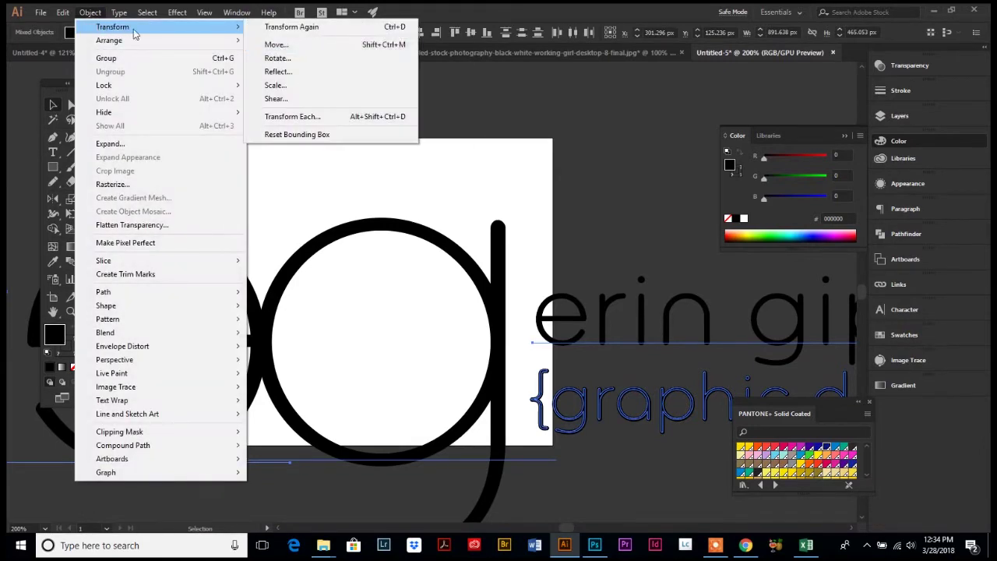
left_click(264, 86)
type("50")
key("Return")
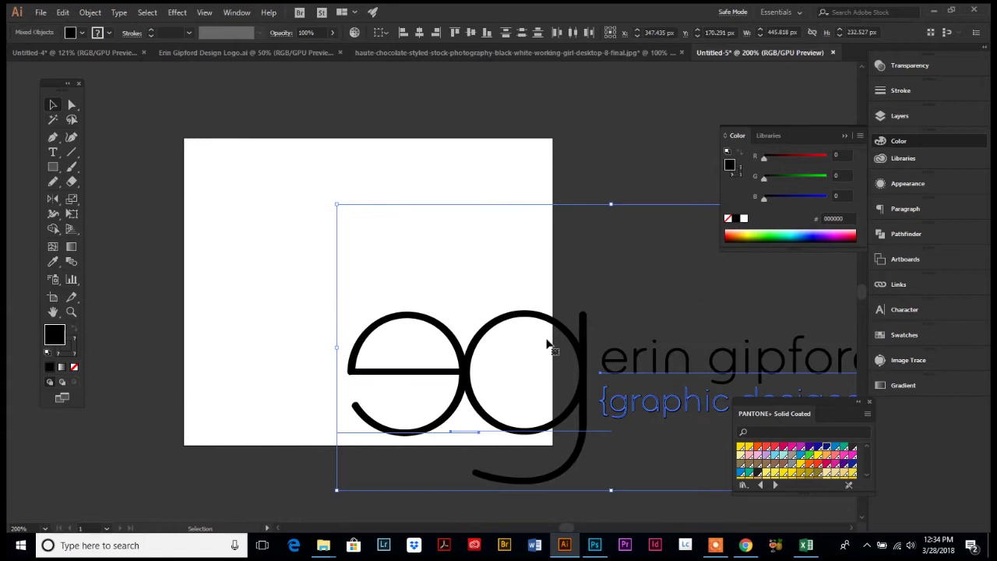
left_click_drag(336, 204, 581, 332)
left_click_drag(654, 440, 283, 200)
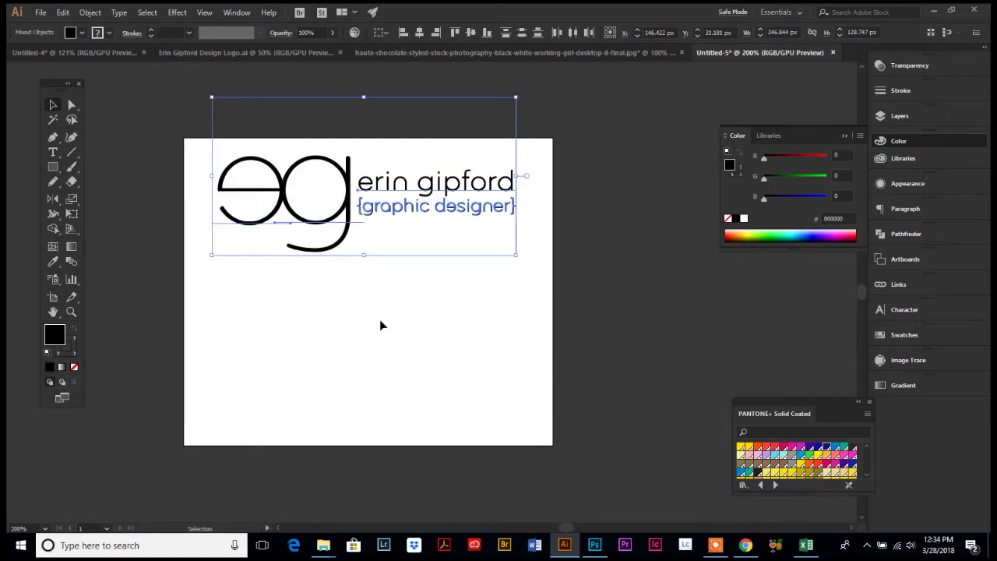
Step: Close the shirt photo document without saving and paste the copied photo into the banner
left_click(381, 325)
left_click(577, 55)
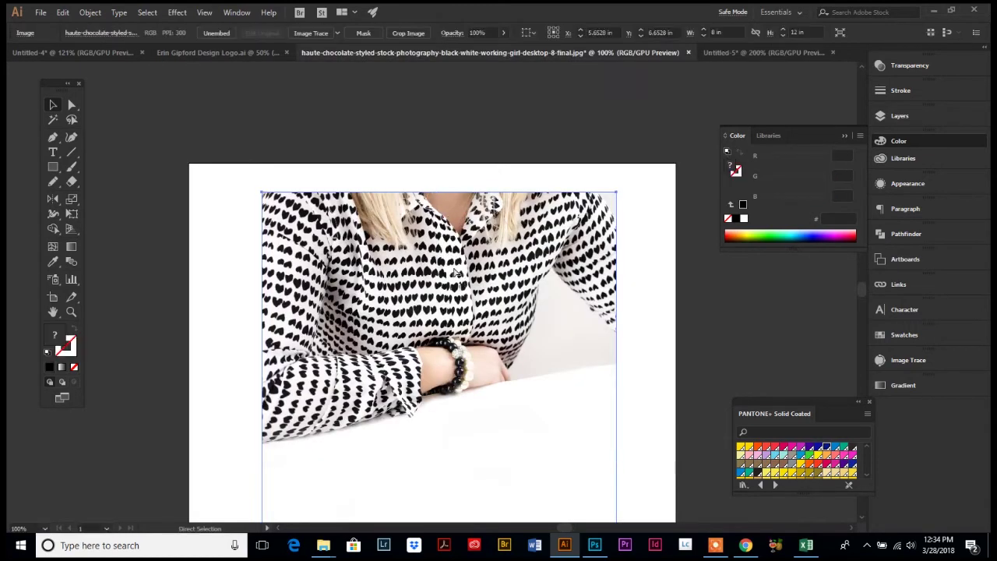
key("ctrl+w")
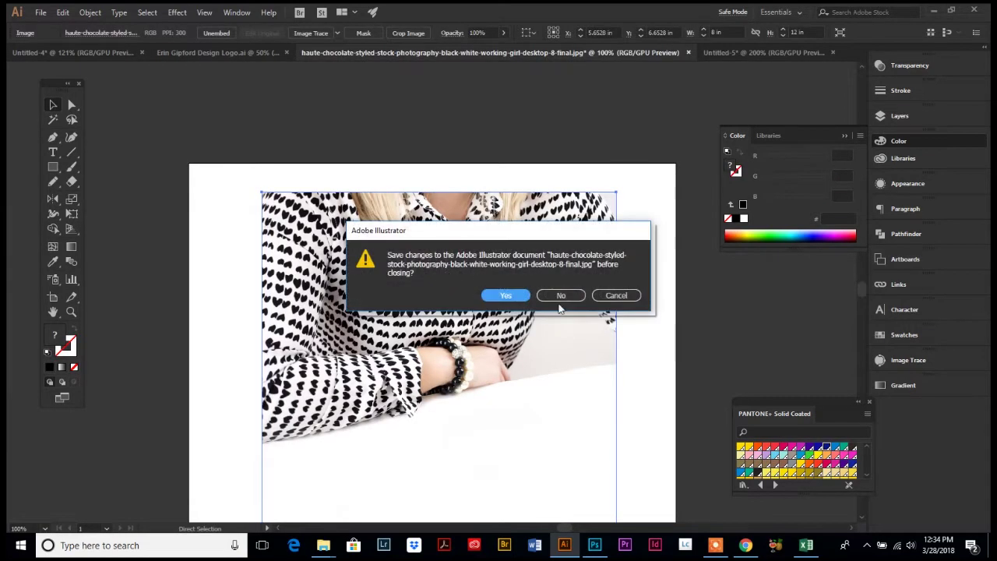
left_click(561, 295)
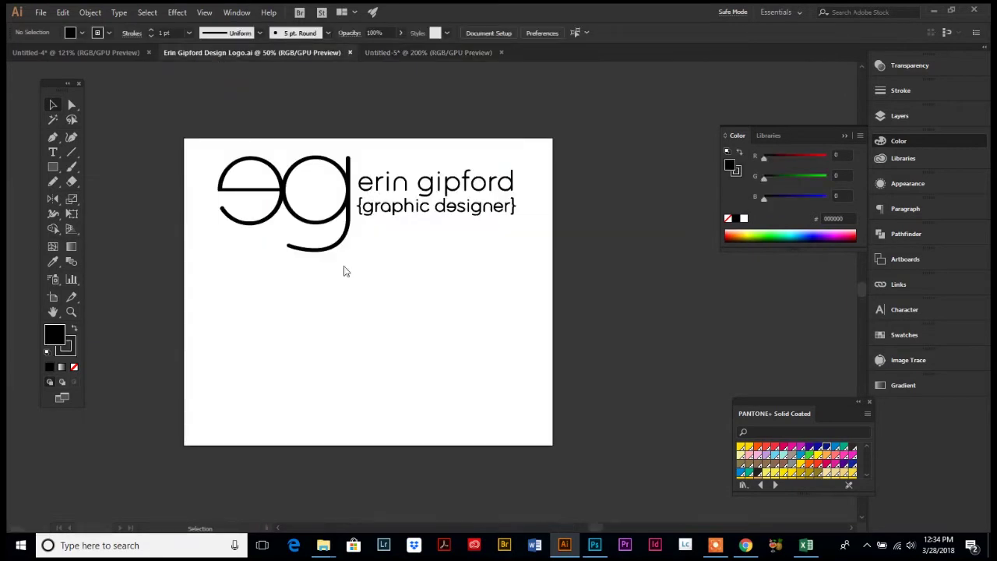
left_click(350, 305)
left_click(436, 50)
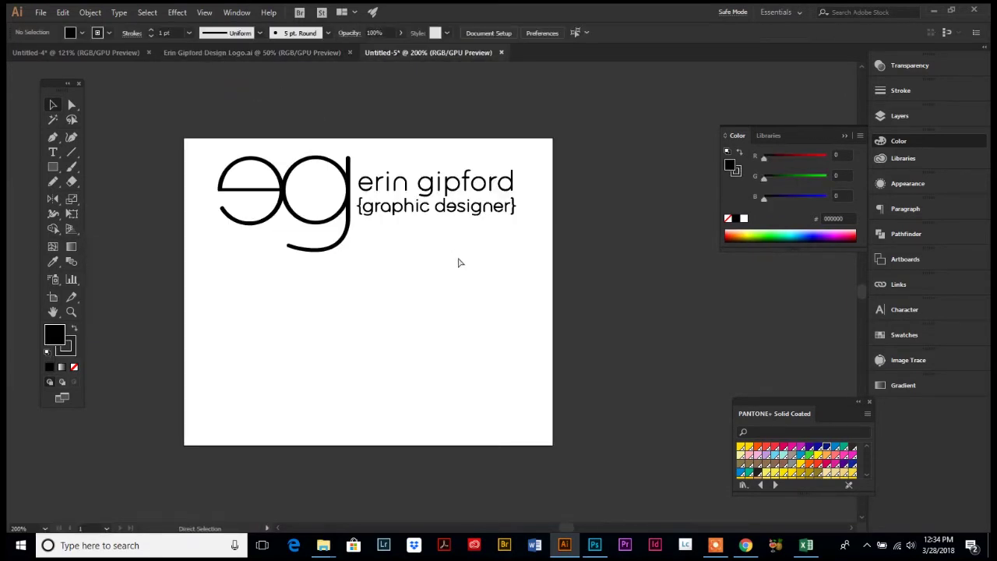
key("ctrl+v")
Step: Move and resize the photo to cover the artboard, about 304 × 456 px
left_click_drag(218, 111, 309, 266)
left_click_drag(224, 87, 338, 380)
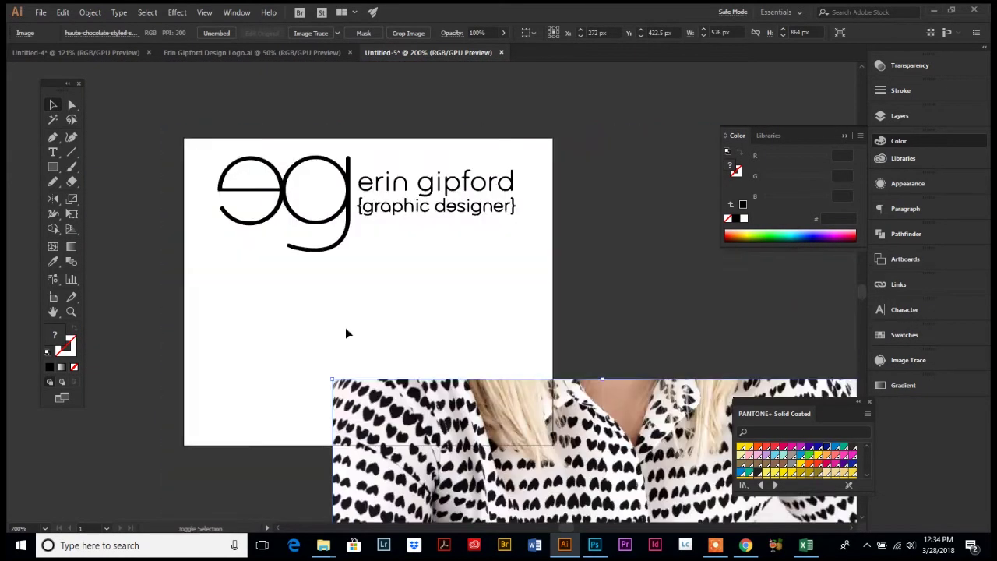
left_click_drag(412, 411, 306, 306)
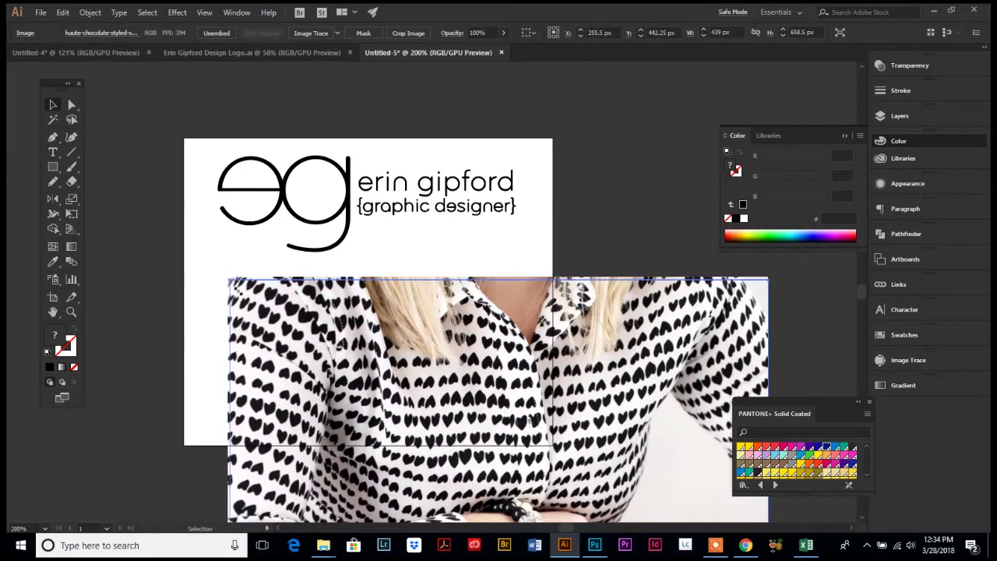
left_click_drag(368, 360, 339, 220)
scroll(569, 455, "down", 6)
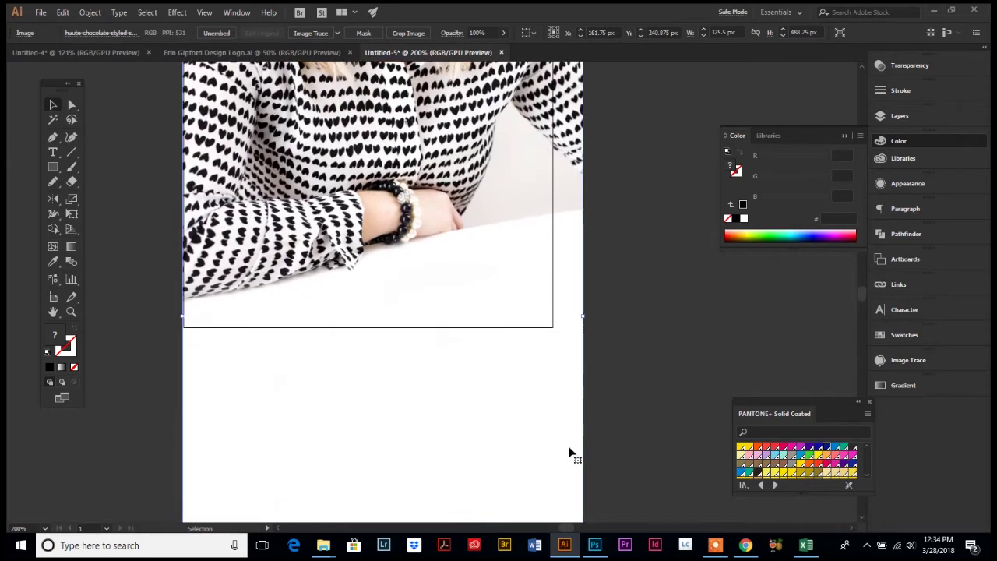
left_click_drag(582, 497, 548, 448)
scroll(460, 335, "up", 6)
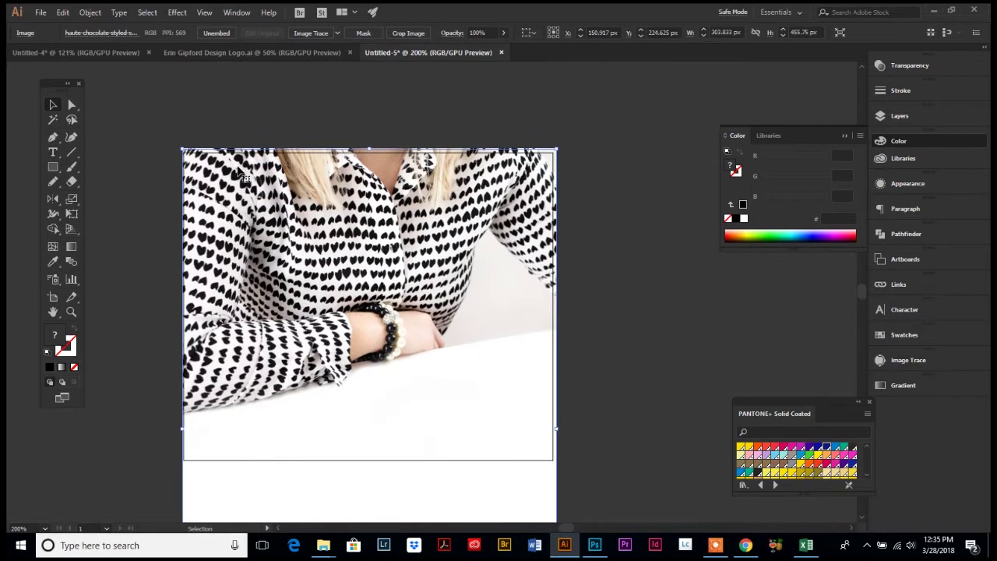
Step: Send the photo to the back behind the logo and deselect it
left_click(97, 12)
mouse_move(109, 39)
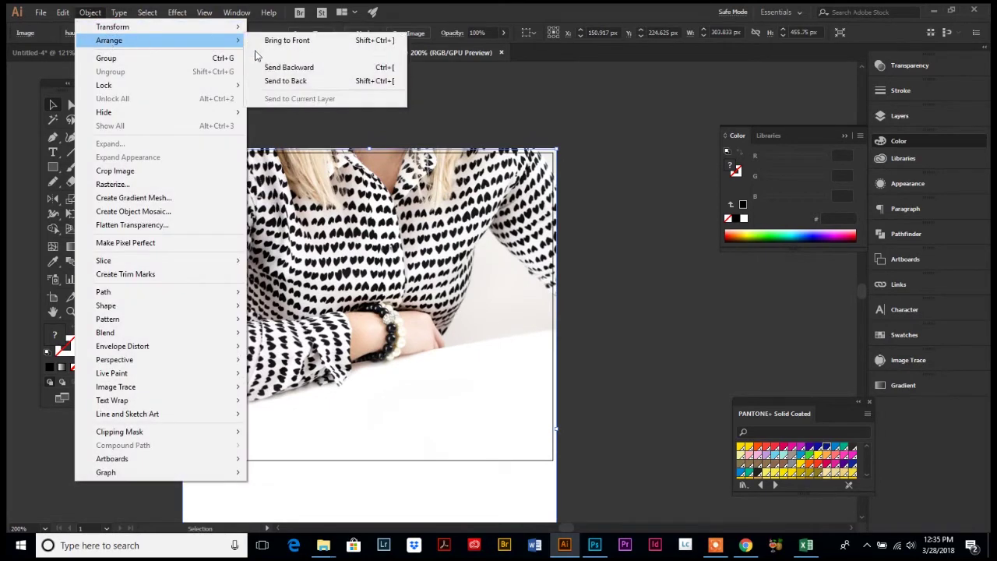
left_click(277, 81)
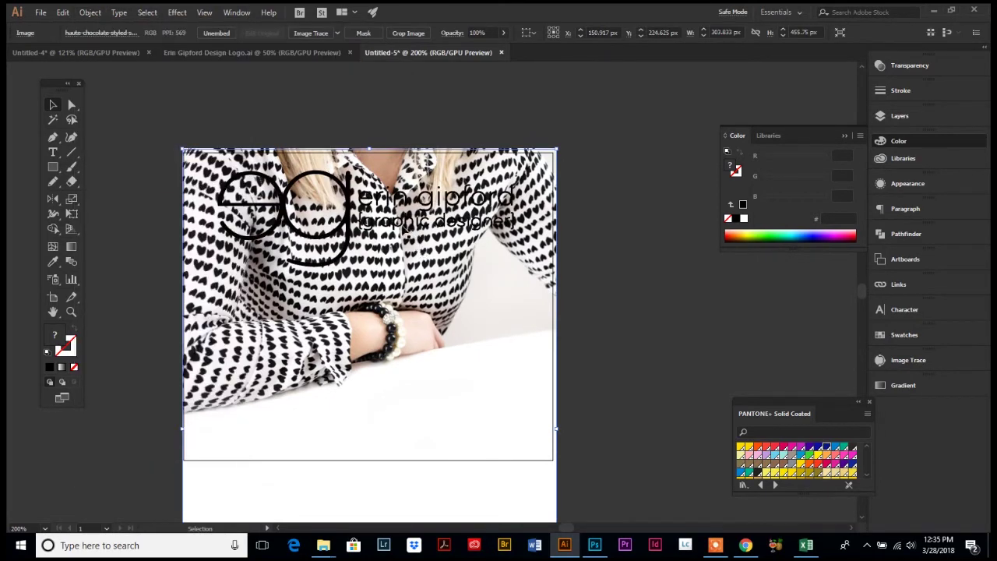
key("ctrl+shift+a")
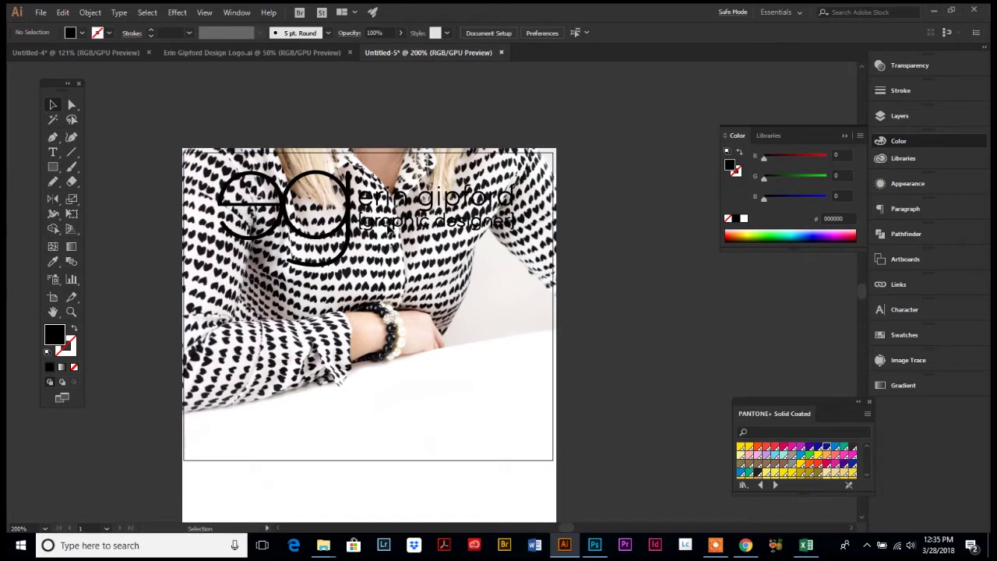
Step: Shrink the logo and move it to the lower-right white area of the banner
left_click(387, 226)
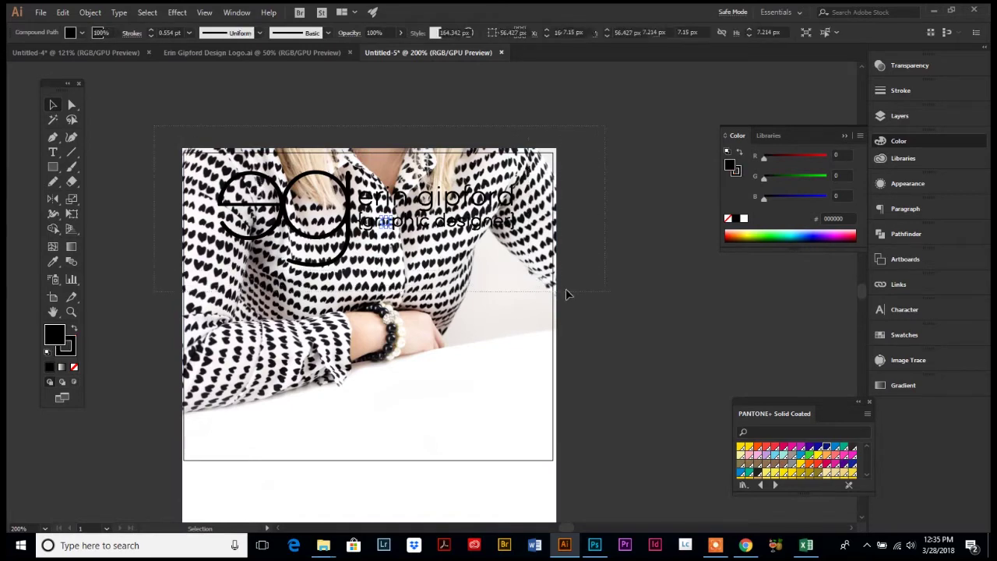
left_click_drag(566, 294, 566, 294)
left_click_drag(429, 204, 474, 406)
left_click_drag(557, 466, 490, 418)
left_click_drag(431, 383, 510, 425)
left_click(533, 391)
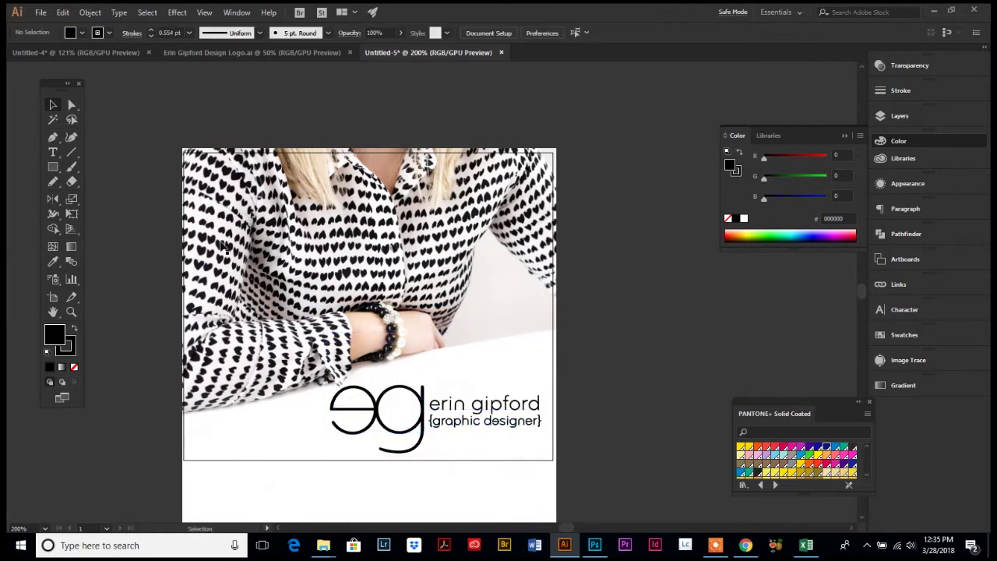
Step: Draw a black rounded rectangle, about 101.5 × 23.5 px, at the lower left beside the logo
scroll(223, 248, "down", 3)
left_click(52, 169)
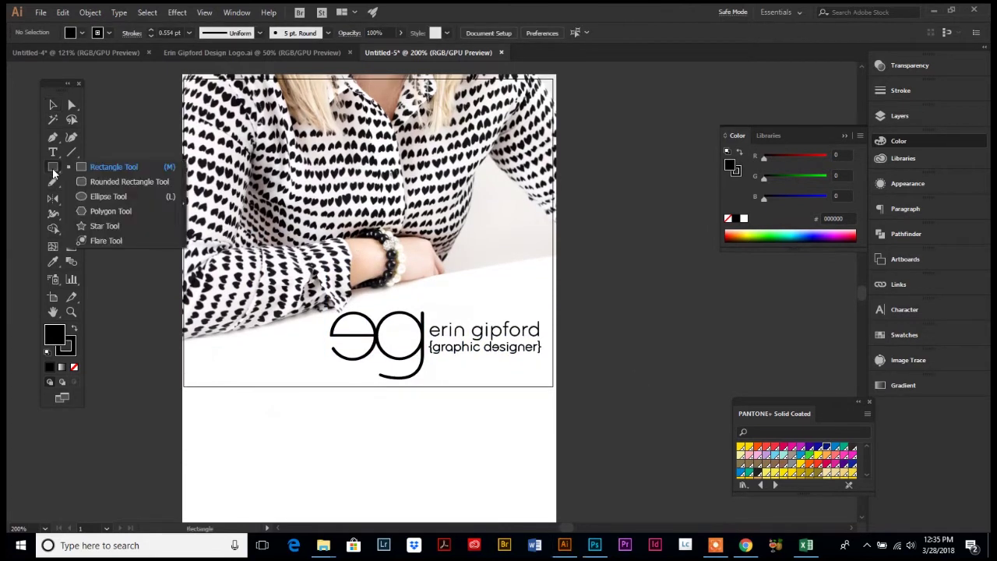
left_click(87, 182)
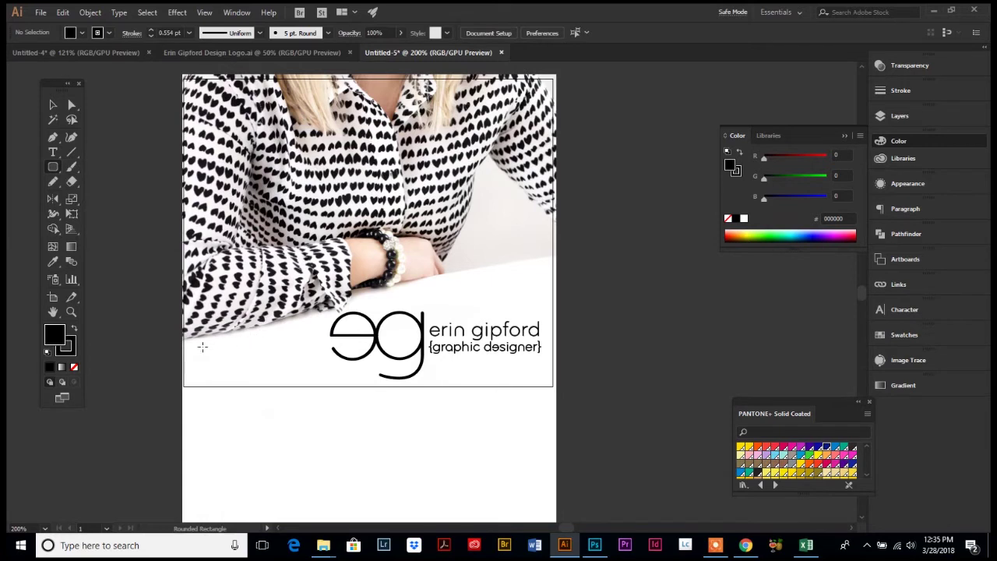
left_click_drag(195, 345, 320, 375)
left_click_drag(320, 375, 321, 374)
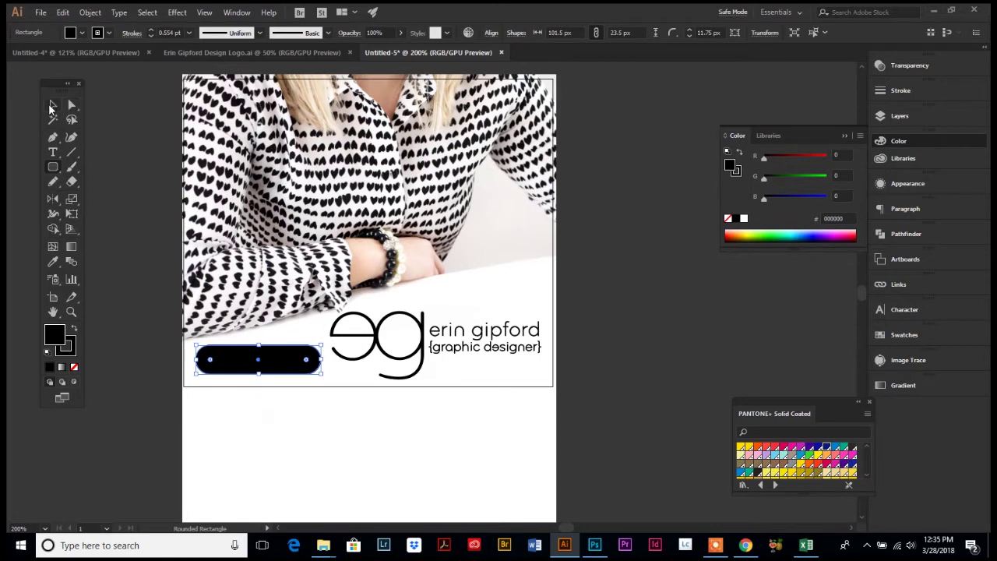
Step: Type 'LEARN MORE' in white, place it on the black pill and enlarge it to about 14.71 pt
left_click(53, 152)
key("ctrl+shift+a")
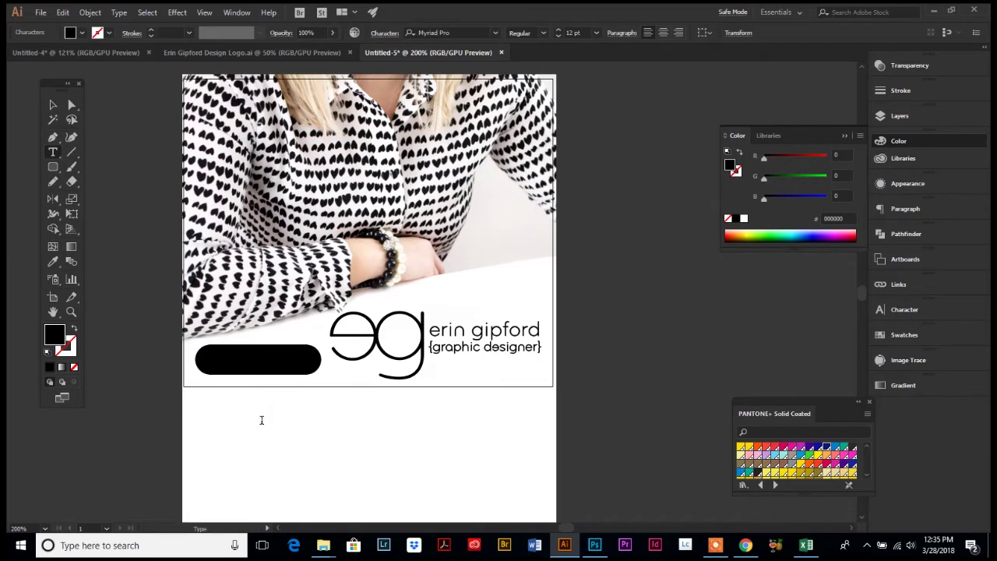
type("LEARN MORE")
left_click(53, 105)
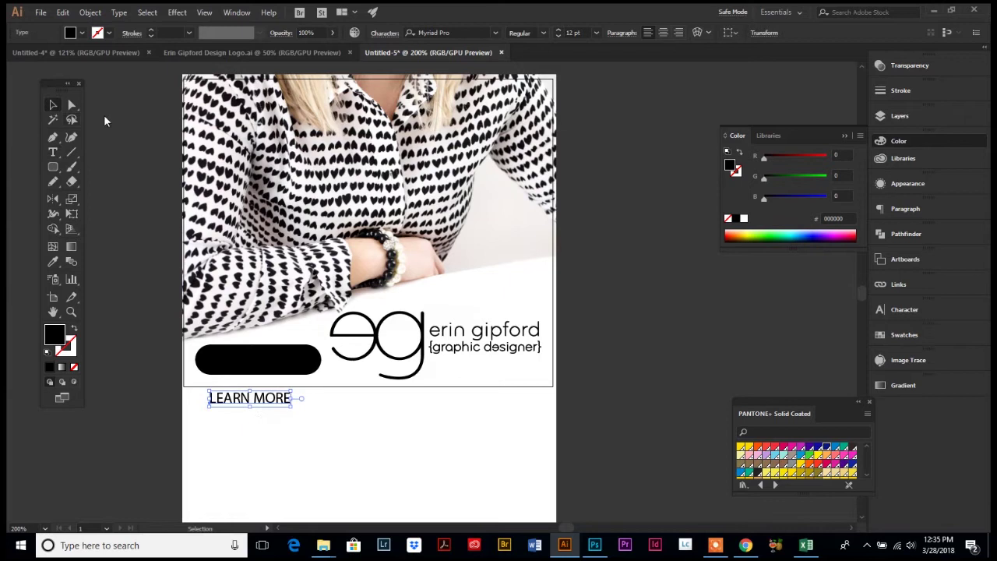
left_click(743, 218)
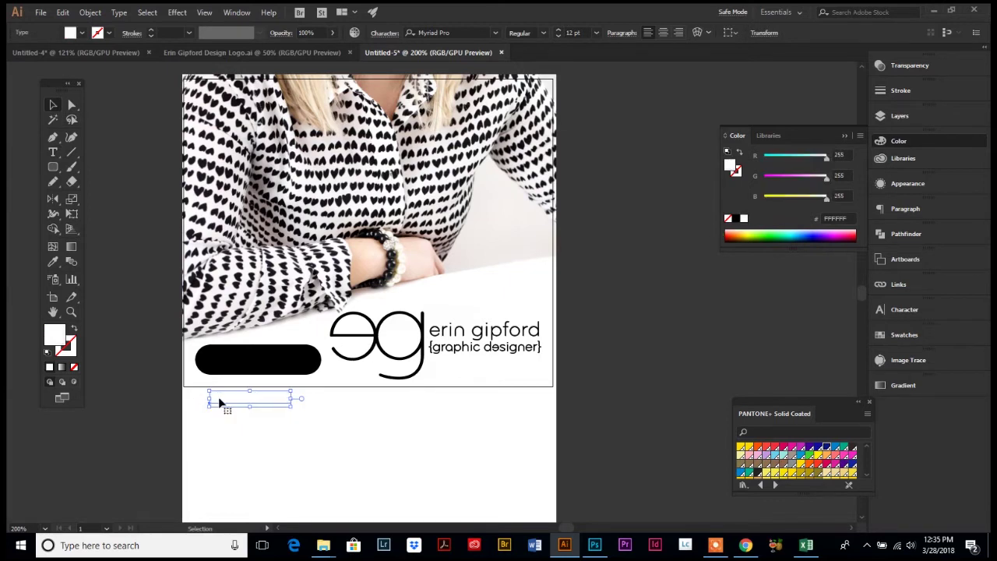
left_click_drag(219, 401, 219, 363)
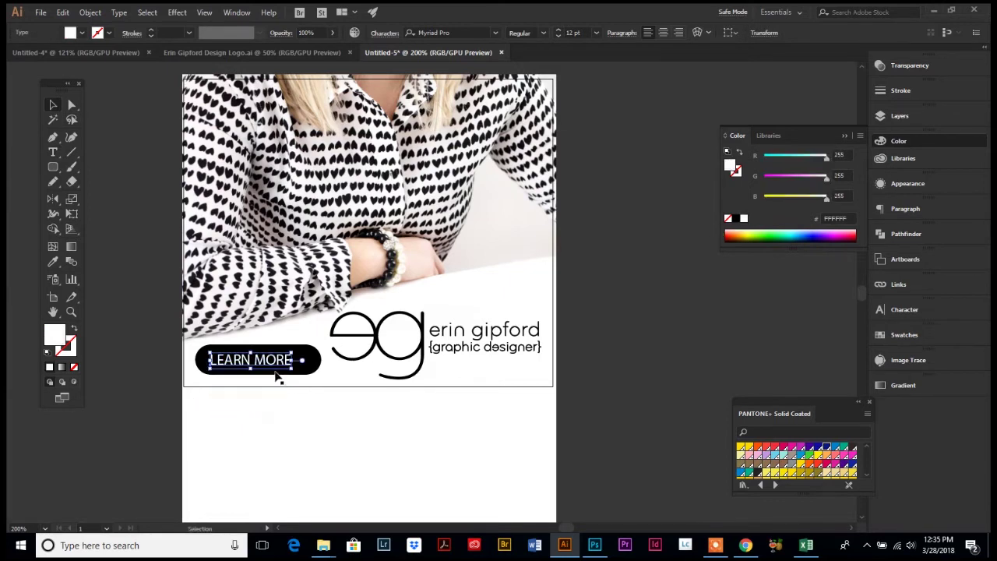
mouse_move(292, 369)
left_mouse_down()
mouse_move(315, 374)
mouse_move(299, 364)
left_mouse_up()
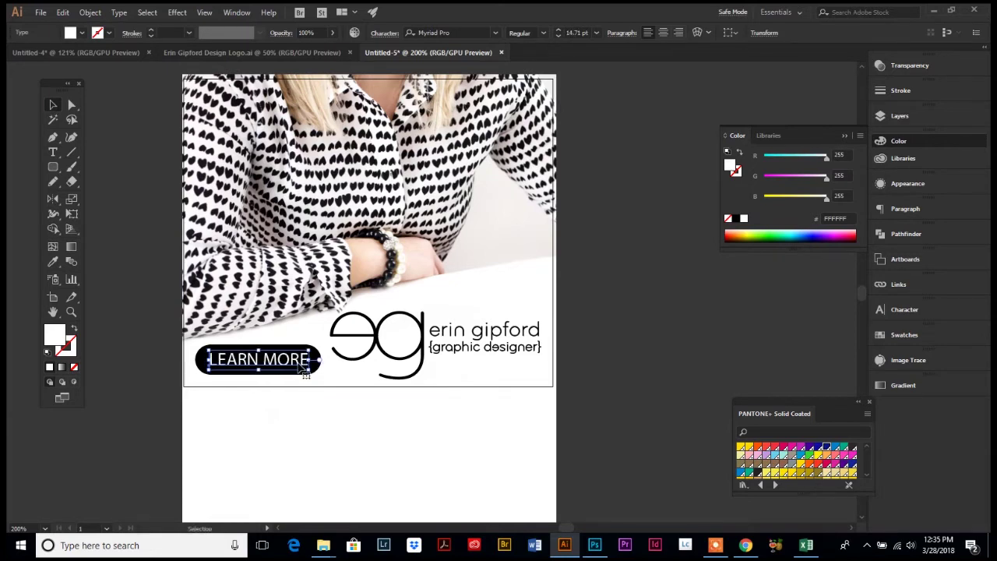
Step: Clip the photo with a 303.5 × 258 px rectangle drawn over the artboard
left_click(164, 379)
scroll(166, 339, "up", 1)
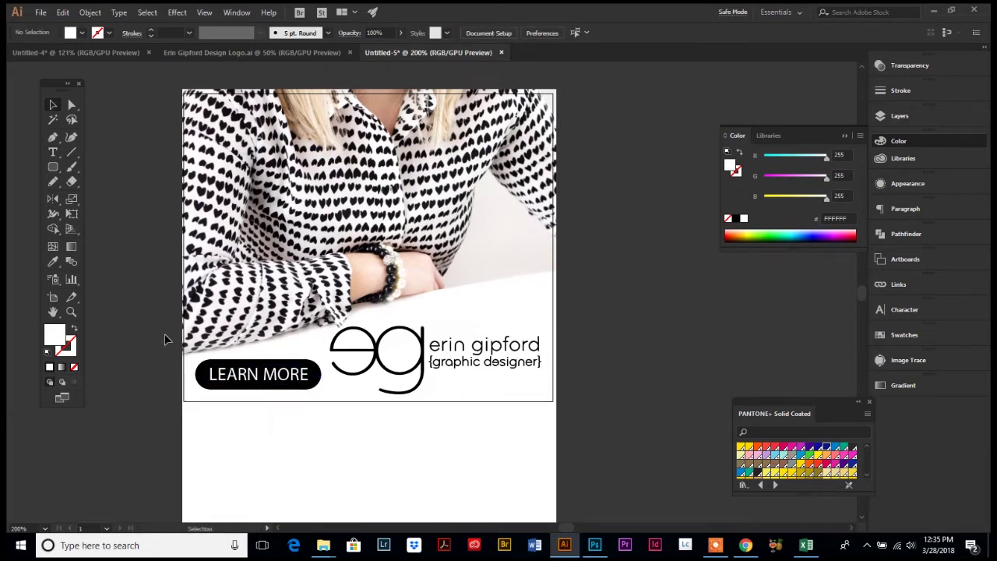
left_click_drag(53, 166, 99, 164)
left_click_drag(184, 92, 556, 405)
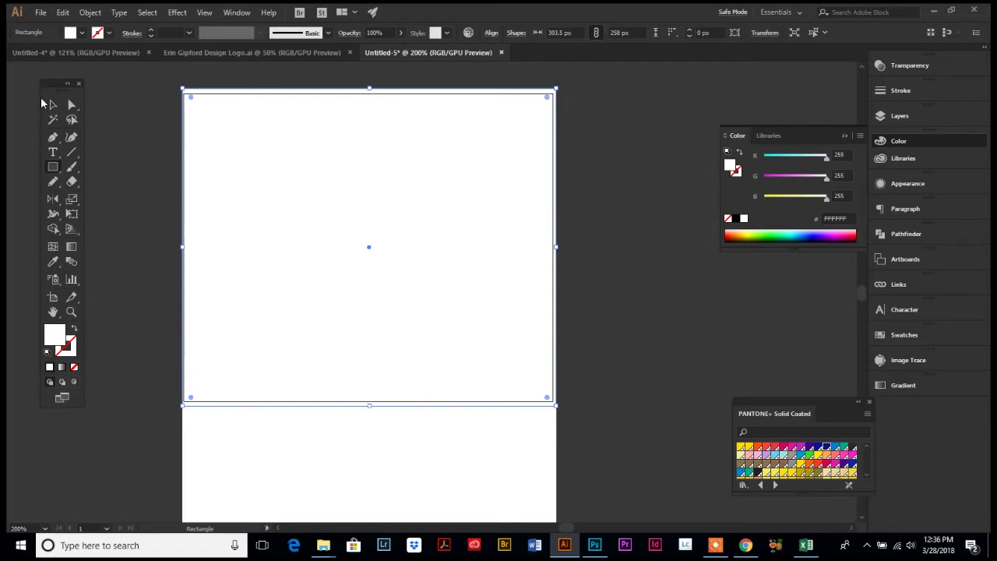
left_click(53, 104)
left_click(191, 436, "shift")
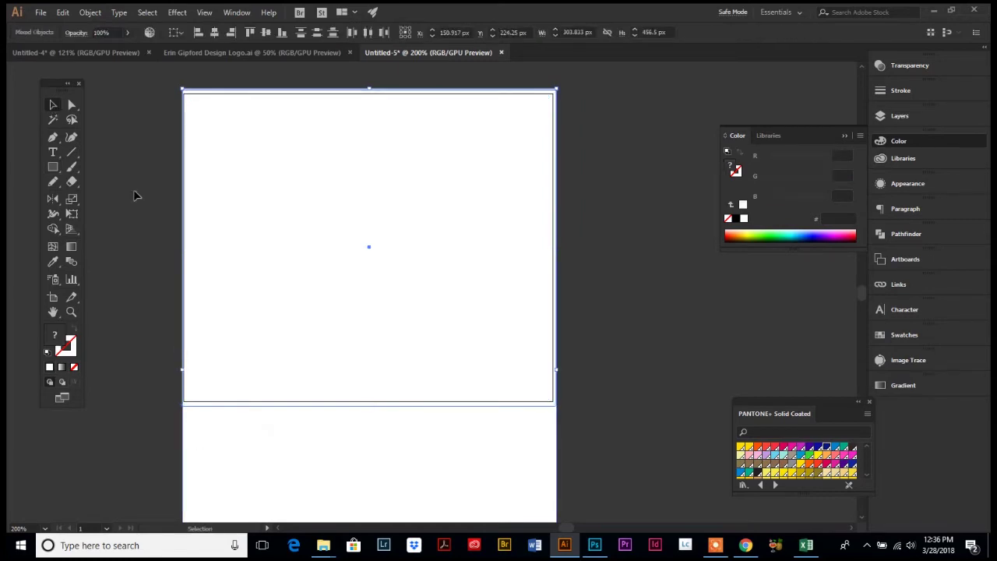
left_click(90, 13)
mouse_move(164, 432)
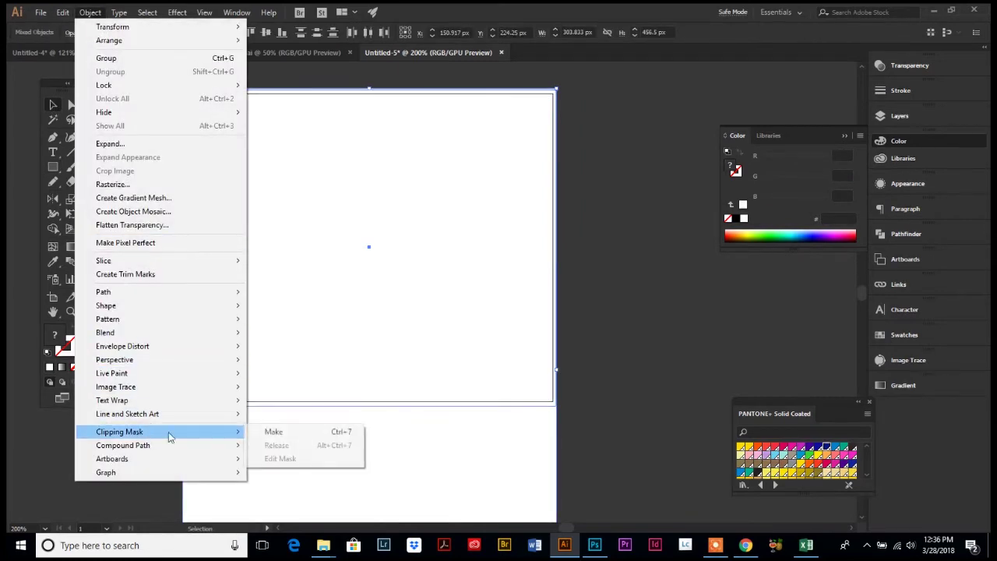
left_click(262, 433)
Step: Send the clipped photo behind the logo and LEARN MORE button
left_click(95, 16)
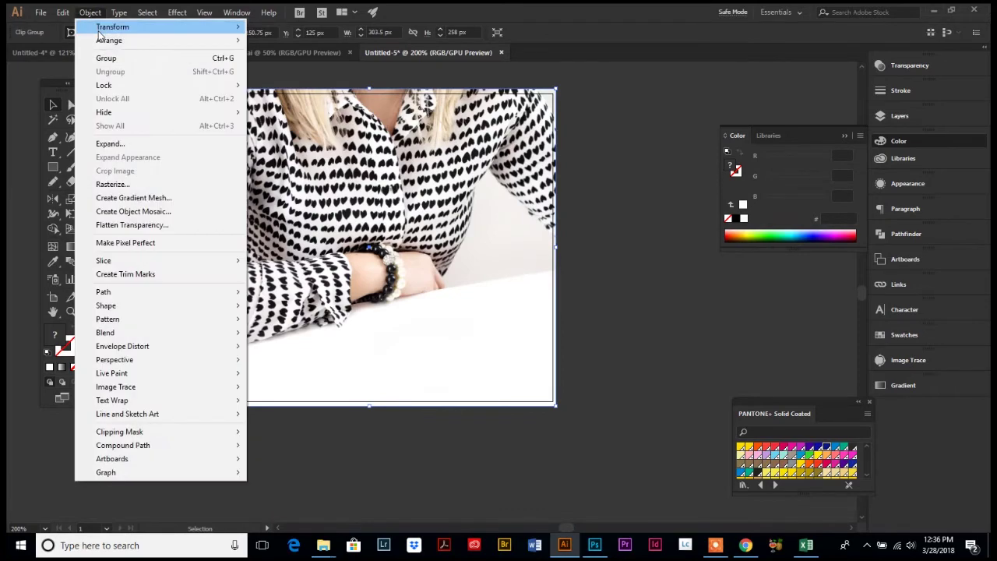
mouse_move(109, 39)
left_click(288, 80)
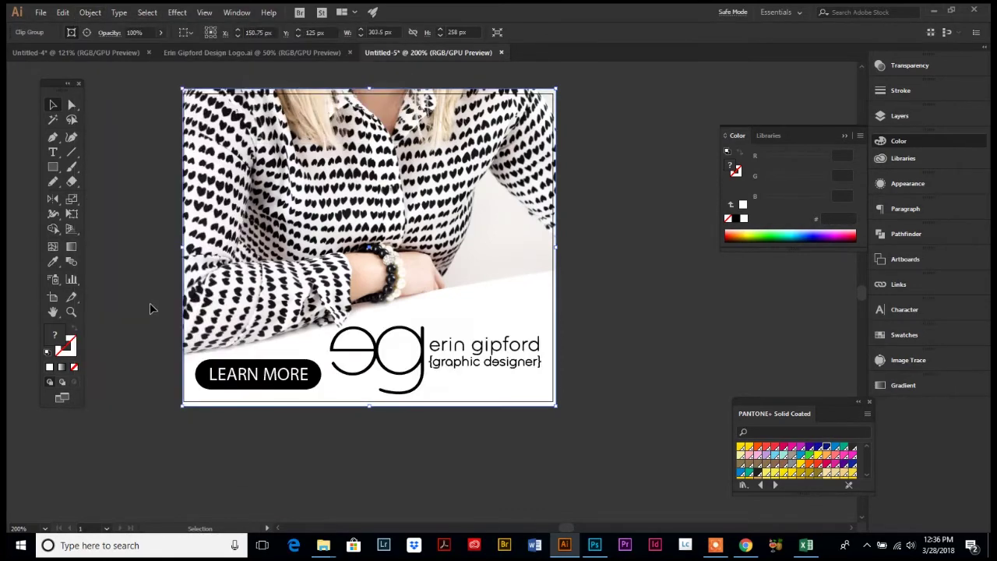
Step: Deselect the clipped photo and scroll back up to the top of the window
left_click(152, 308)
scroll(152, 309, "up", 1)
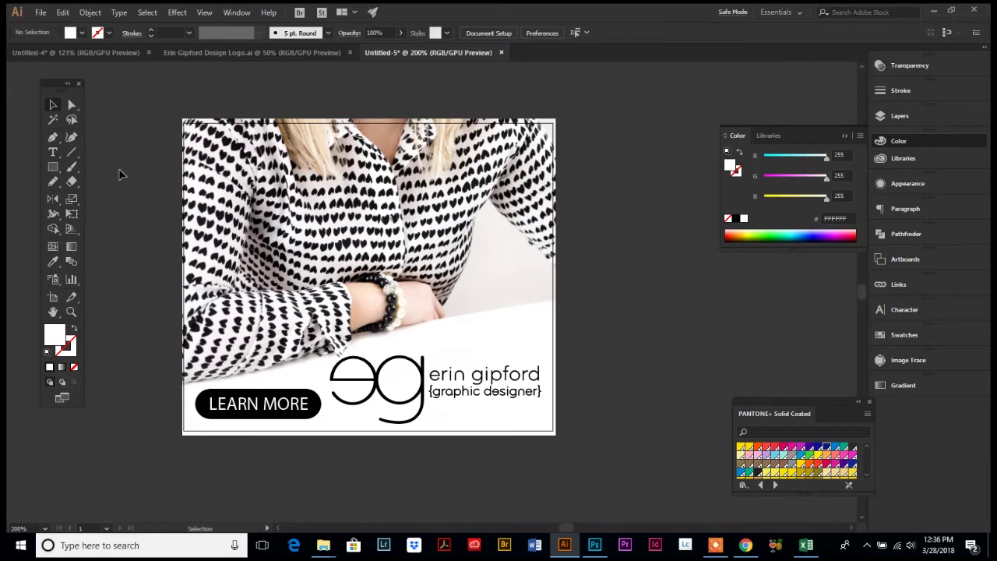
Step: Save the banner to the Desktop as 'EG Banner 300x250.ai' with default Illustrator options
left_click(41, 16)
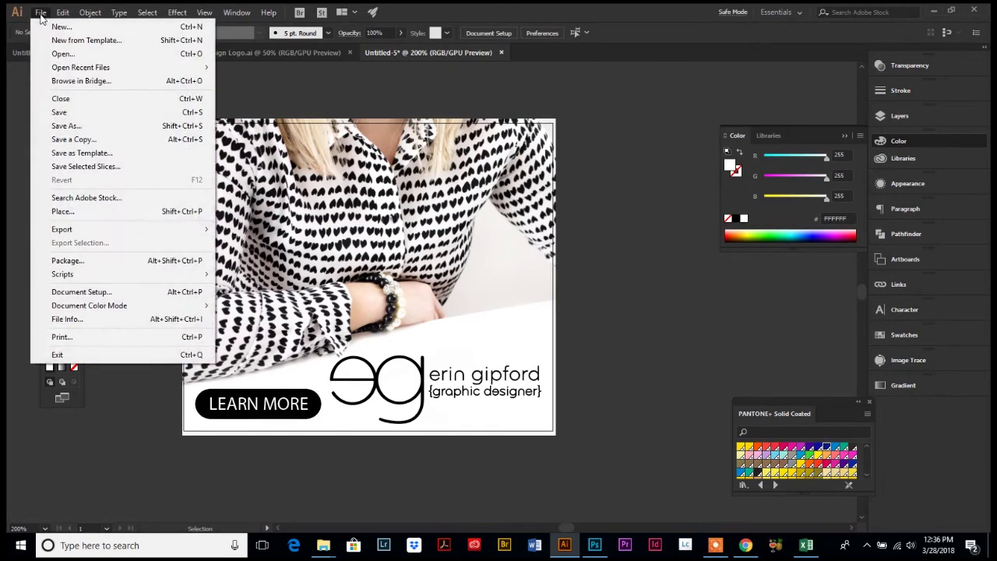
left_click(78, 124)
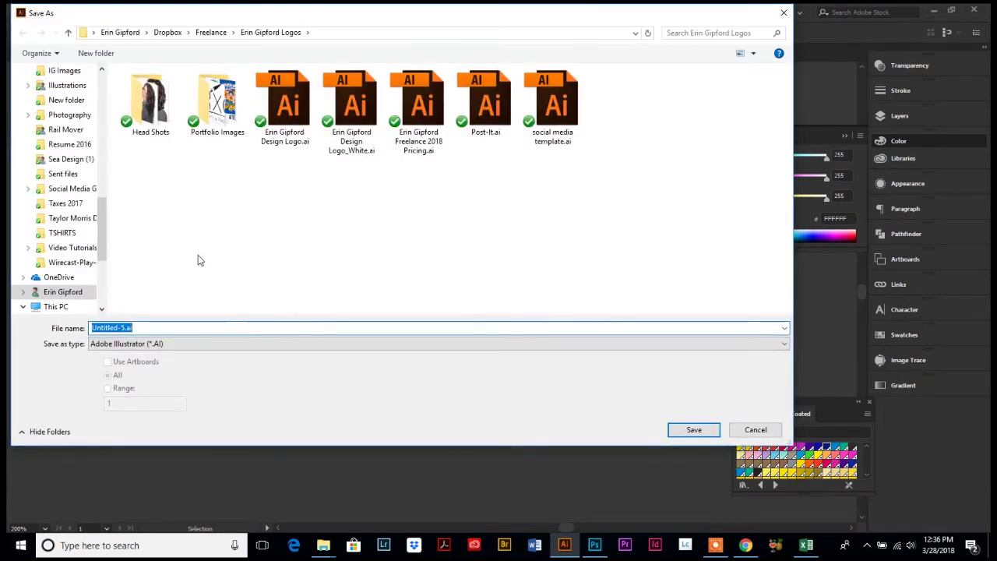
type("EG Banner 300")
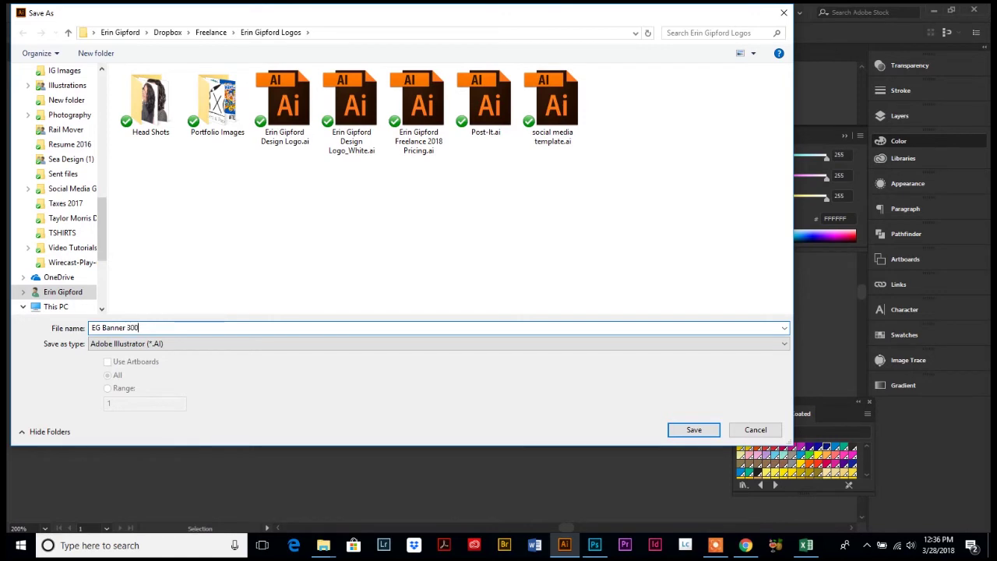
type("x250")
scroll(98, 226, "up", 10)
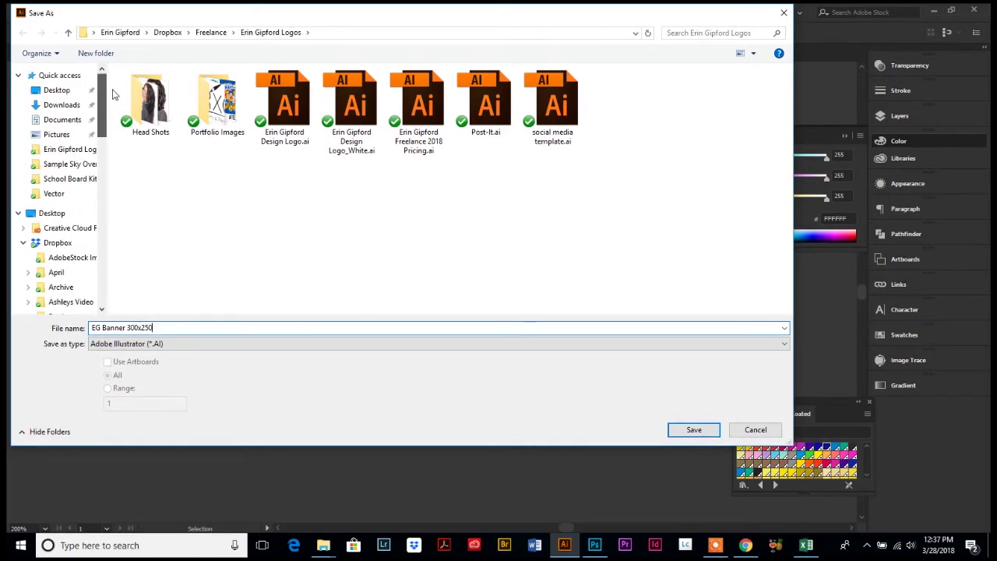
left_click(78, 91)
left_click(700, 429)
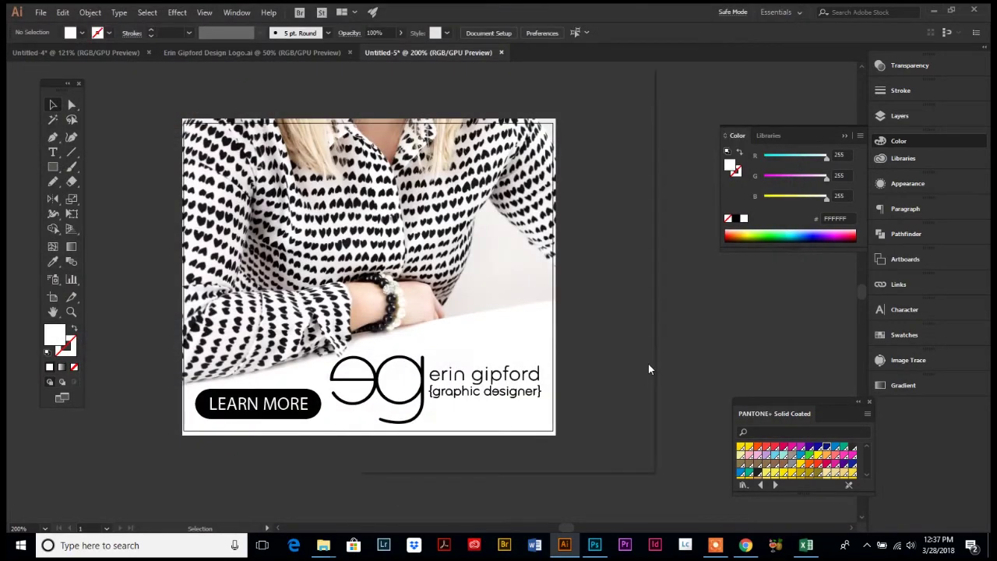
left_click(547, 439)
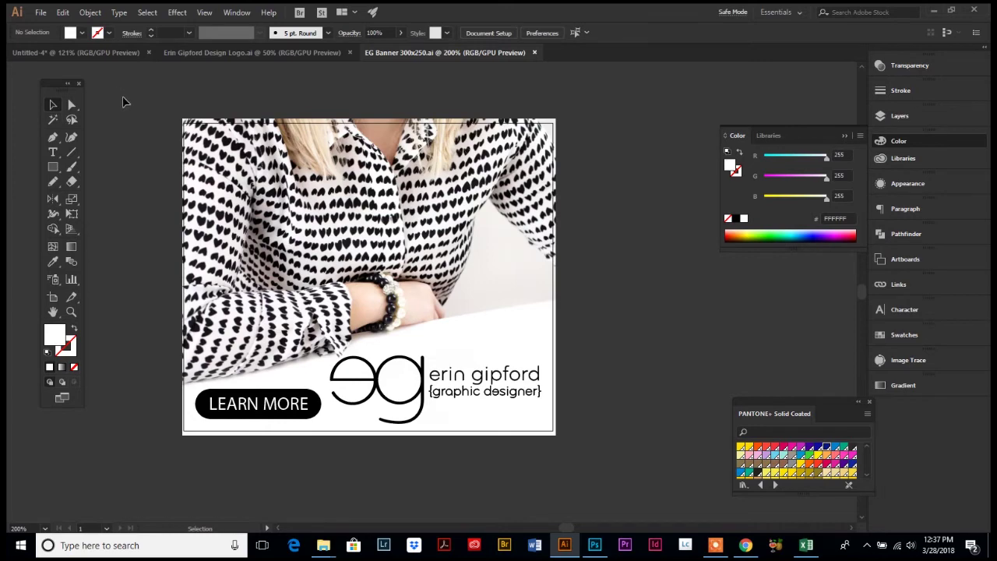
Step: In Export for Screens, rename Artboard 1 to 'EG Banner 300x250'
left_click(40, 14)
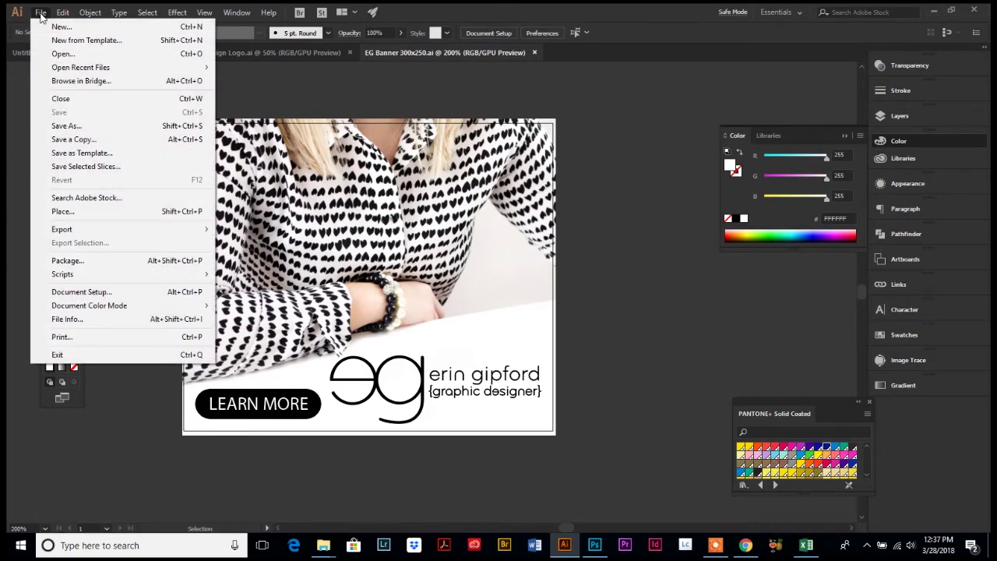
mouse_move(68, 230)
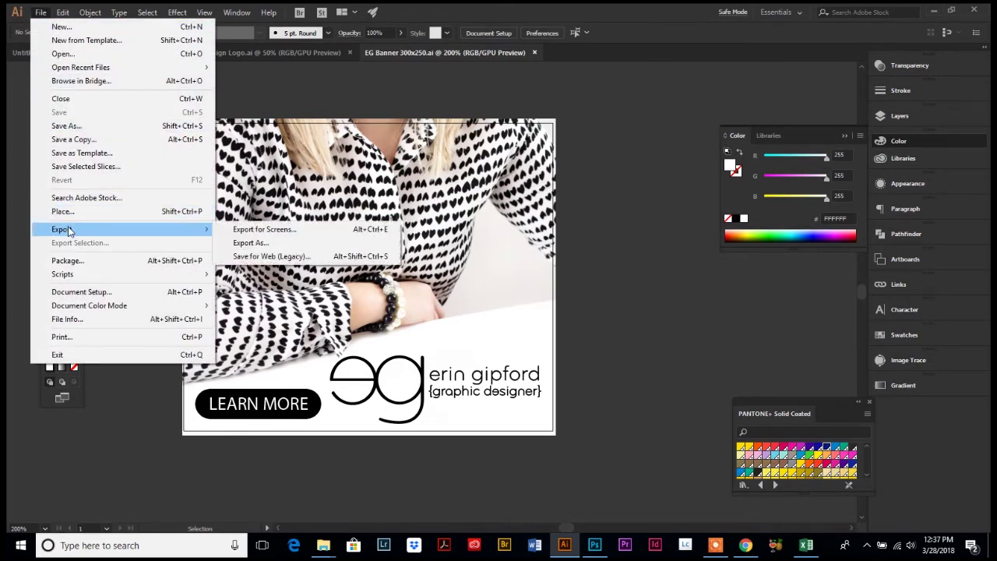
left_click(259, 231)
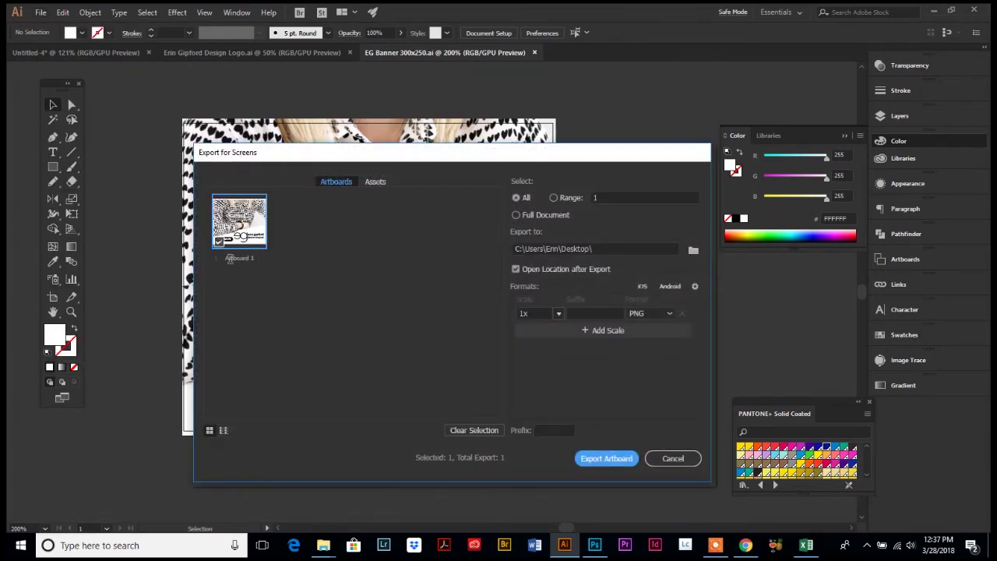
left_click(238, 258)
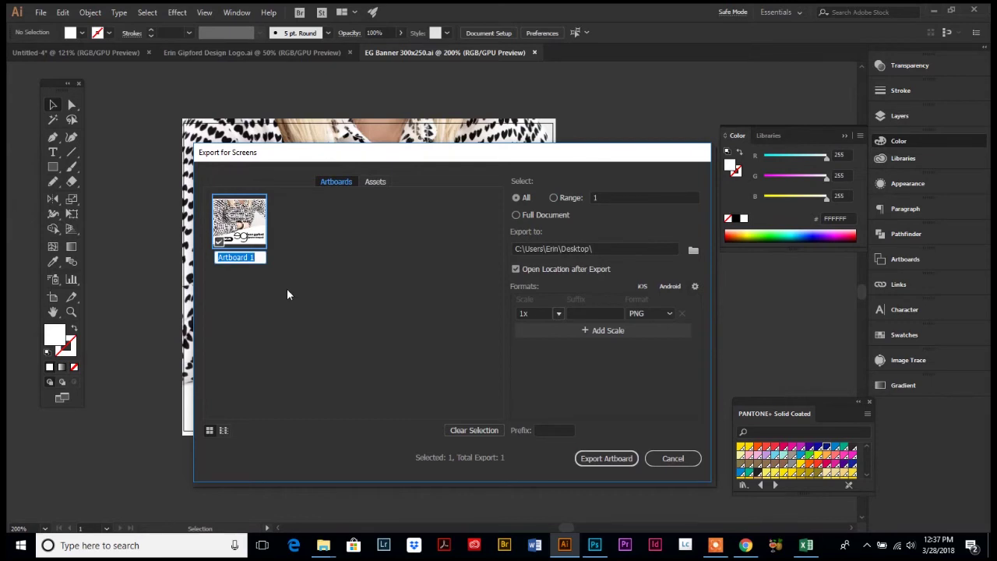
type("EG")
type(" Banner")
type(" 300x")
type("250")
key("Return")
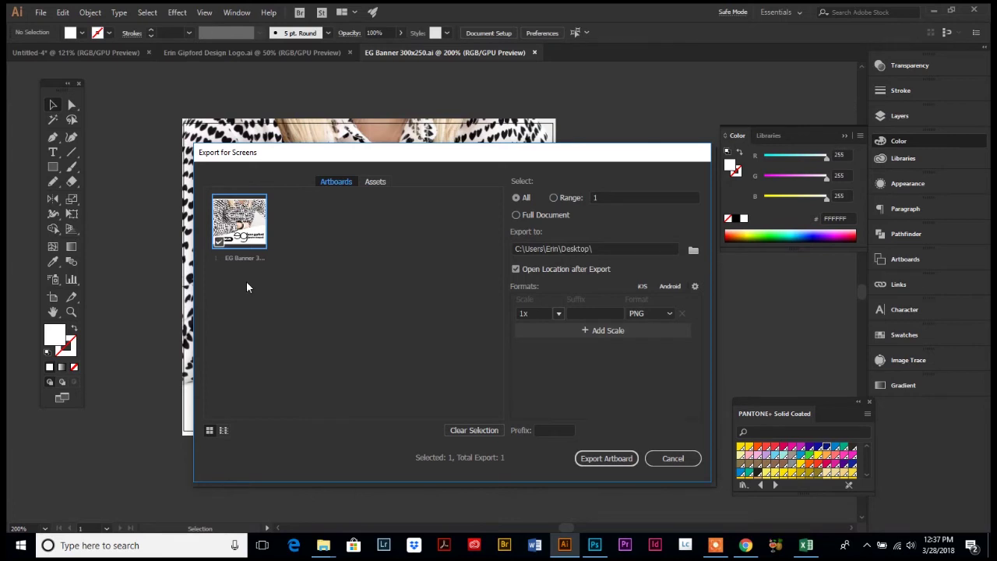
double_click(235, 258)
Step: Pick the Desktop folder as the Export for Screens destination
left_click(695, 250)
left_click_drag(290, 374, 303, 231)
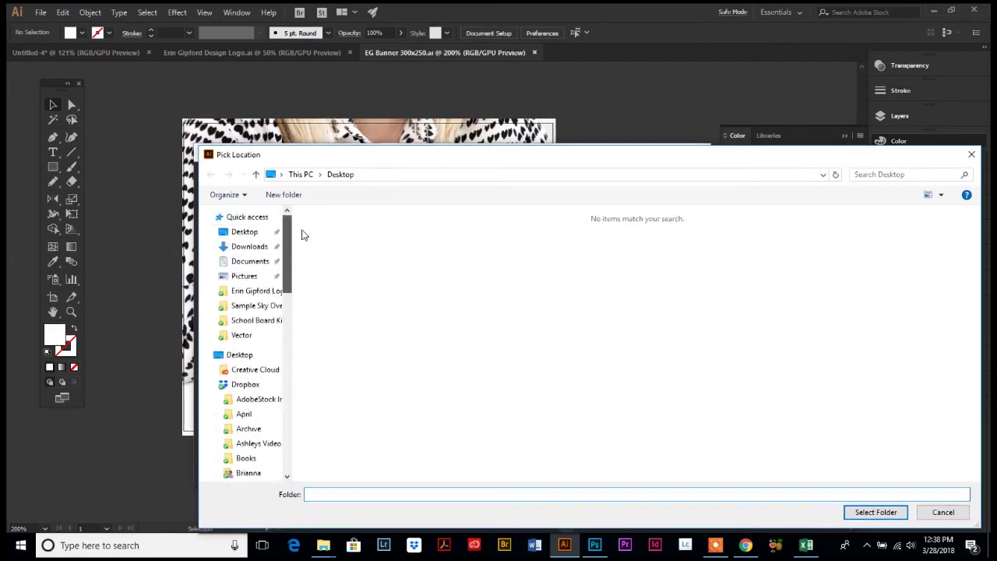
left_click(244, 231)
left_click(872, 512)
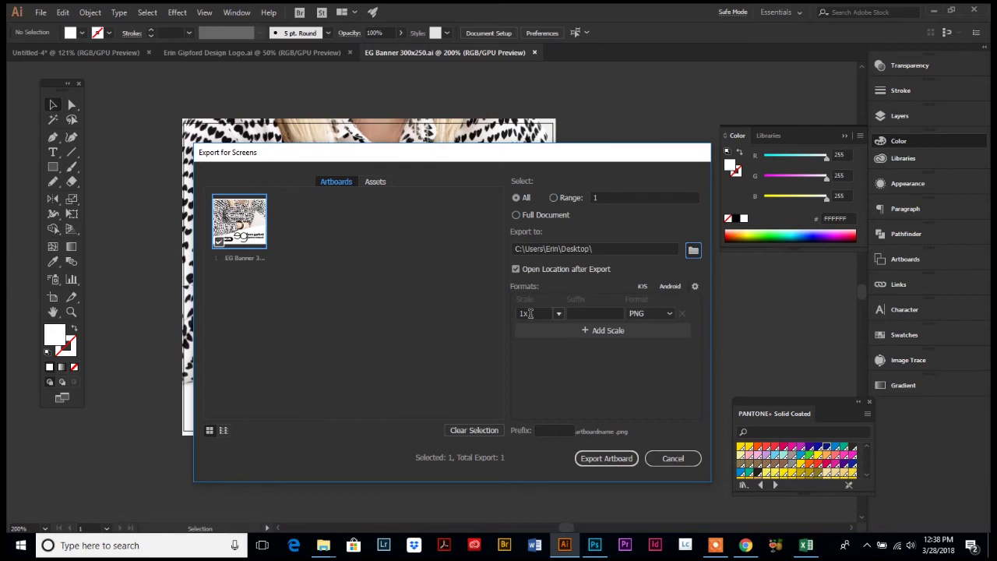
Step: Change the 1x artboard export format from PNG to JPG 100
left_click(668, 313)
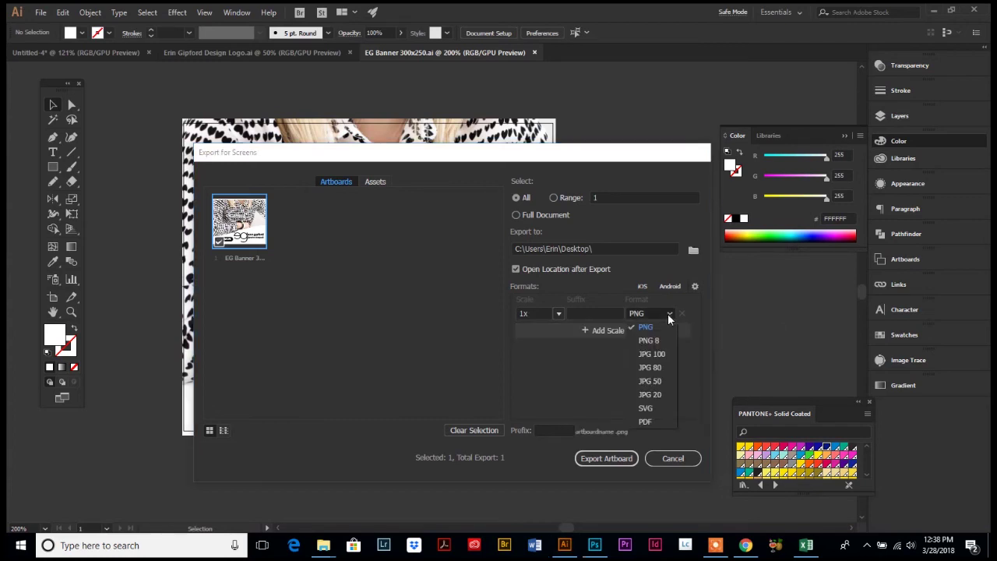
left_click(651, 352)
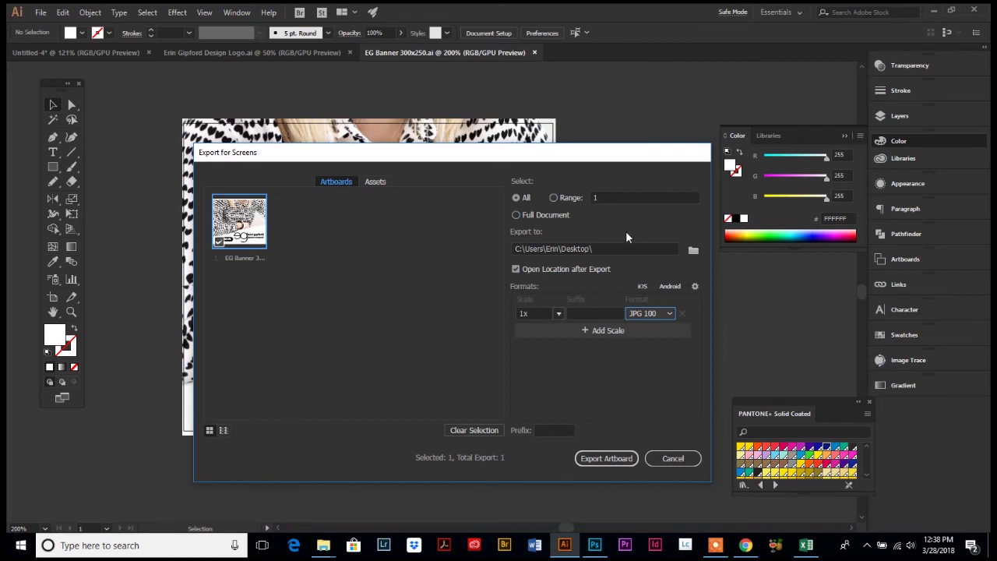
Step: Export the artboard and select 'EG Banner 300x250.jpg' on the Desktop in File Explorer
left_click(605, 458)
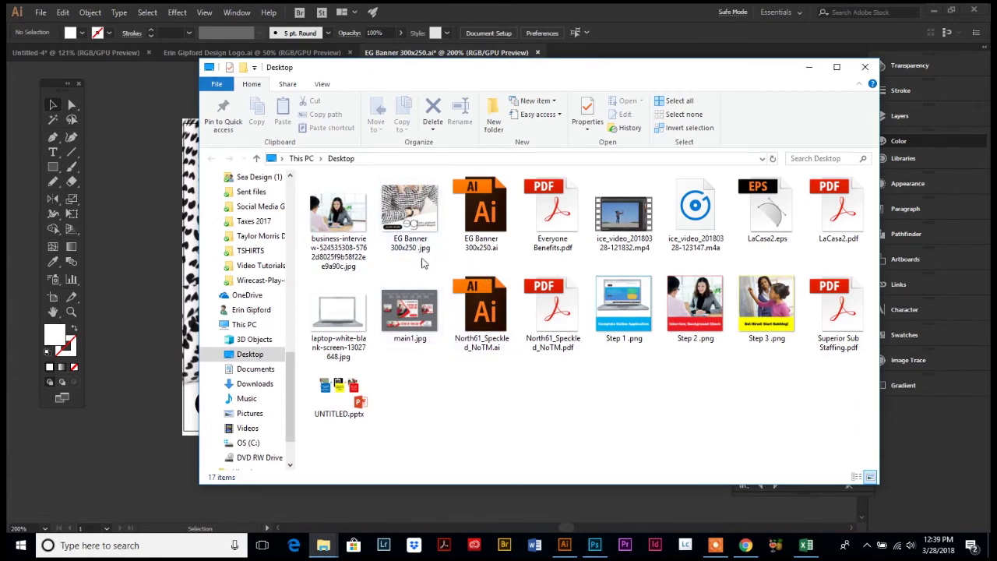
left_click(415, 222)
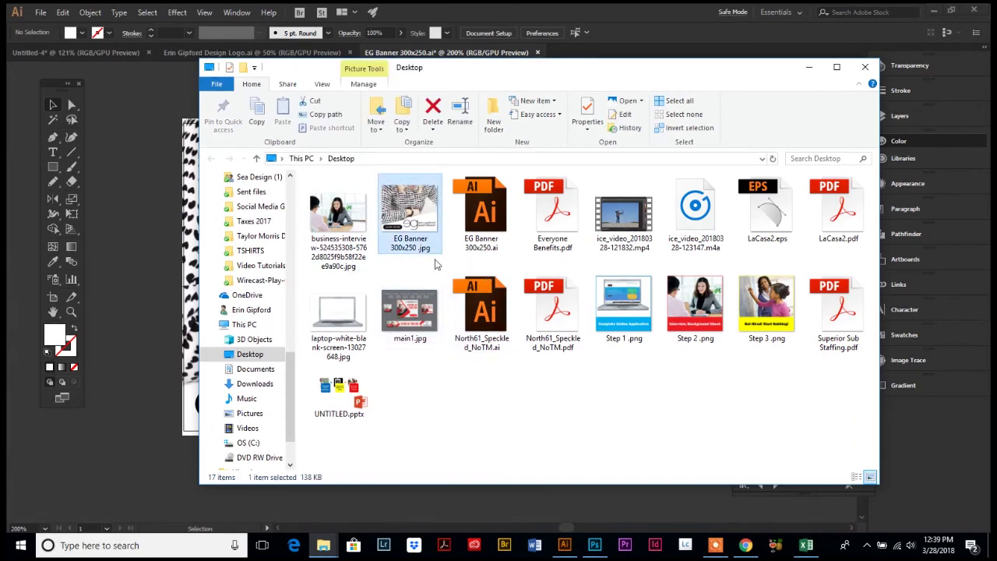